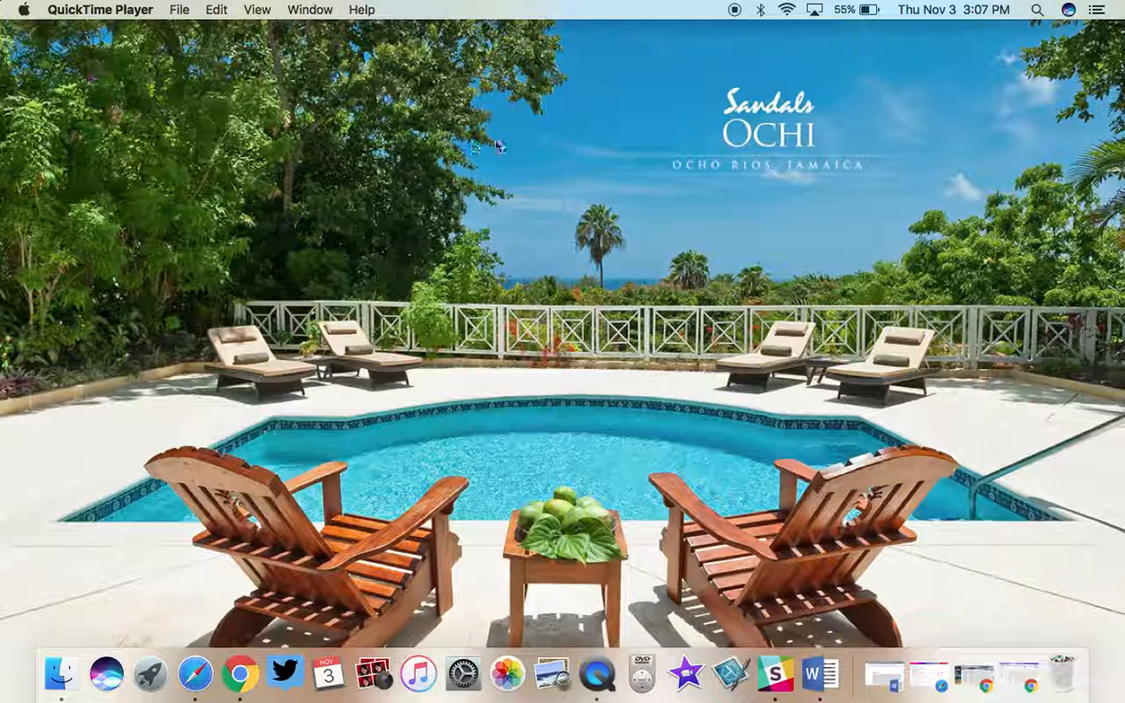
# - Switch to the Safari window showing the Outlook inbox and view the available Office 365 apps
pyautogui.click(918, 677)
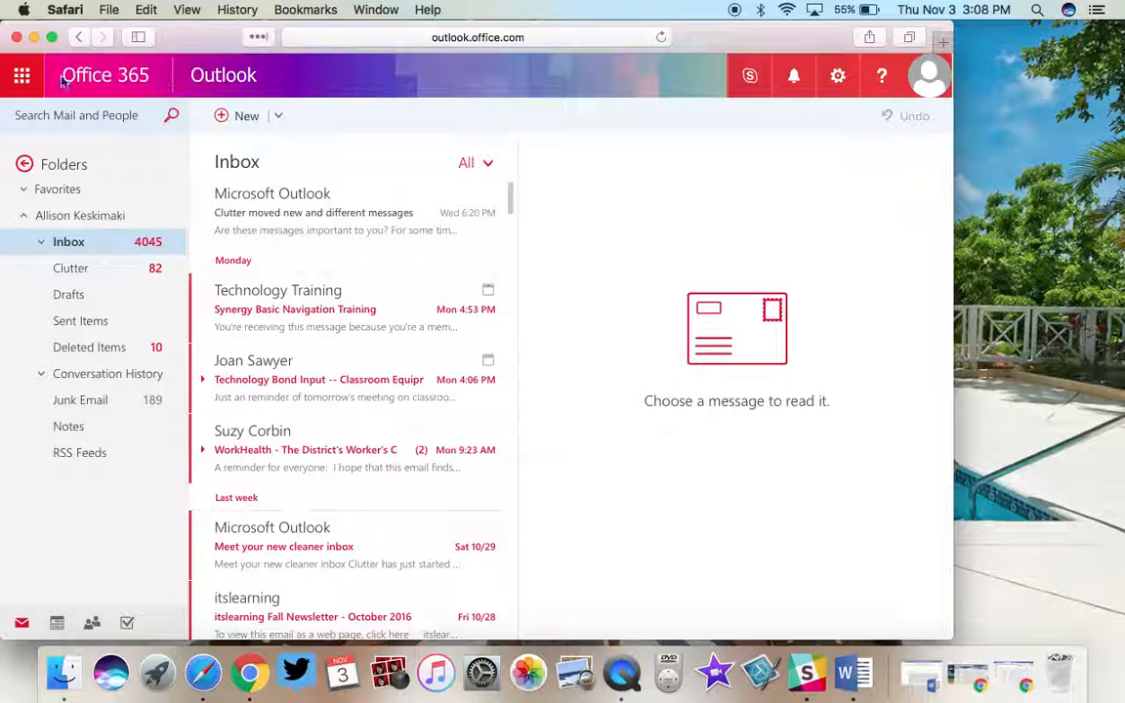
pyautogui.click(21, 75)
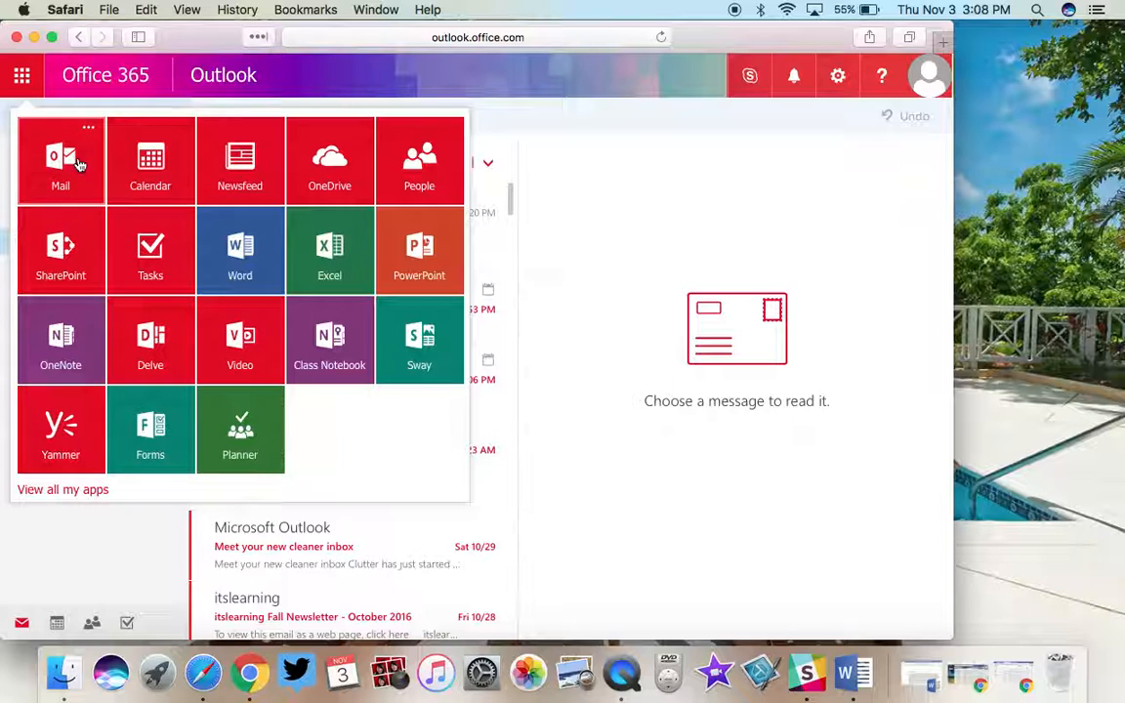
pyautogui.click(103, 543)
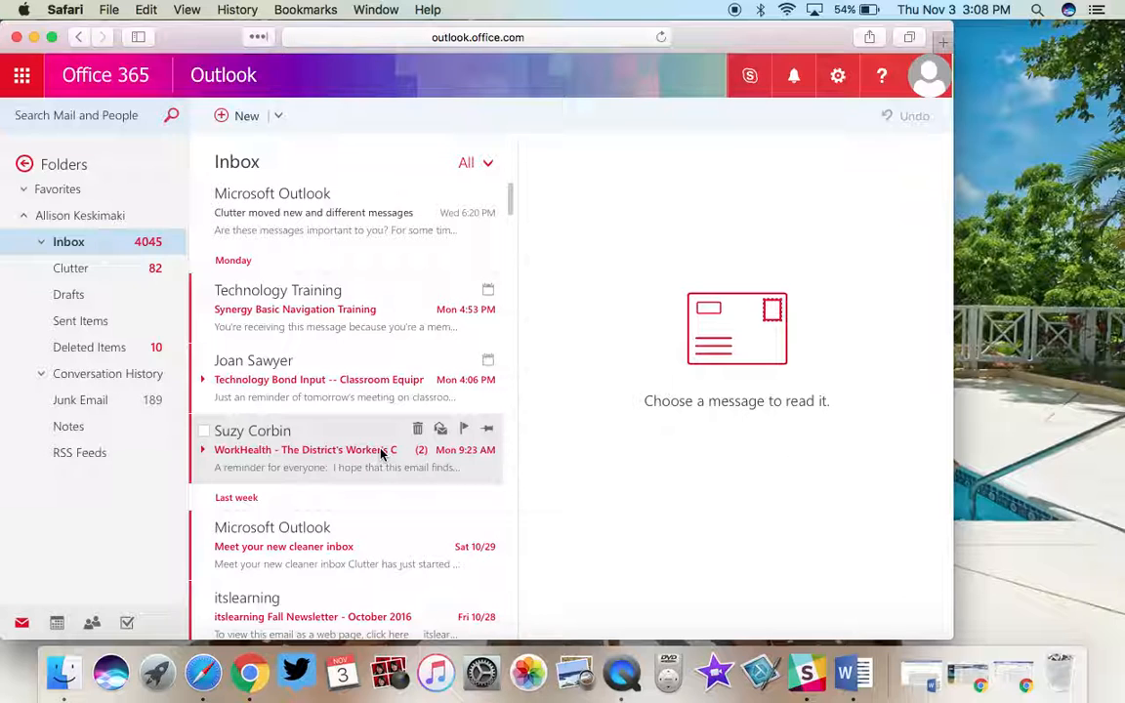
# - Find and open the "Lansing School District Job Posting" message in the inbox
pyautogui.scroll(-5, 381, 453)
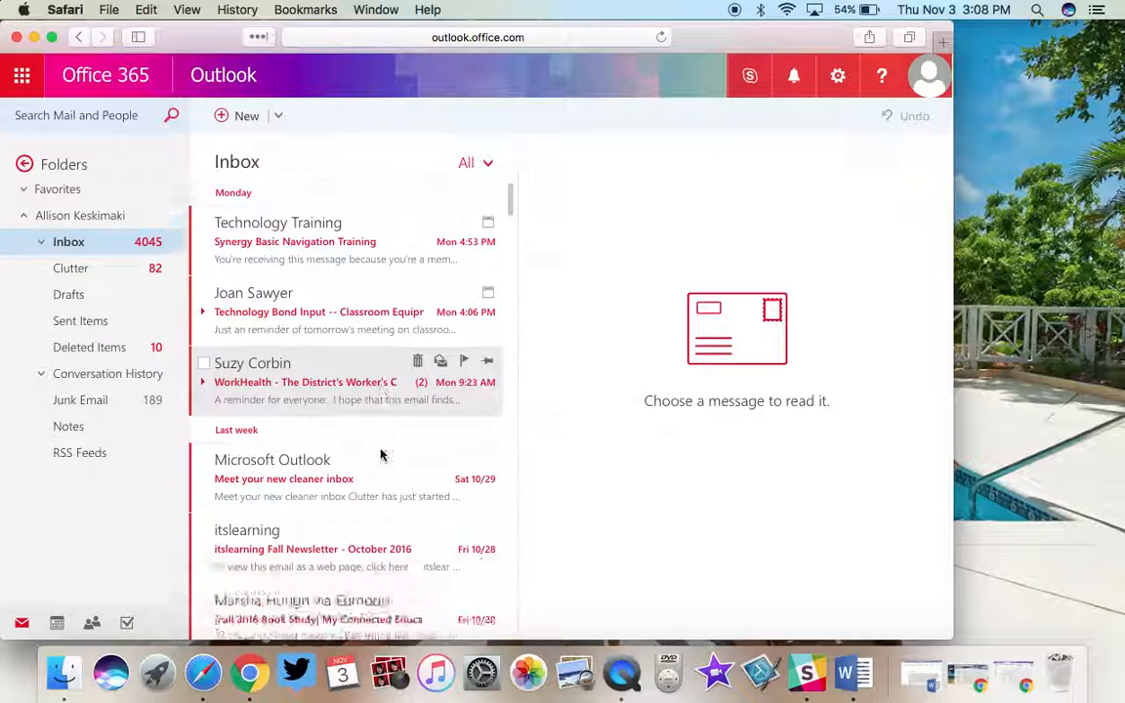
pyautogui.scroll(-3, 381, 454)
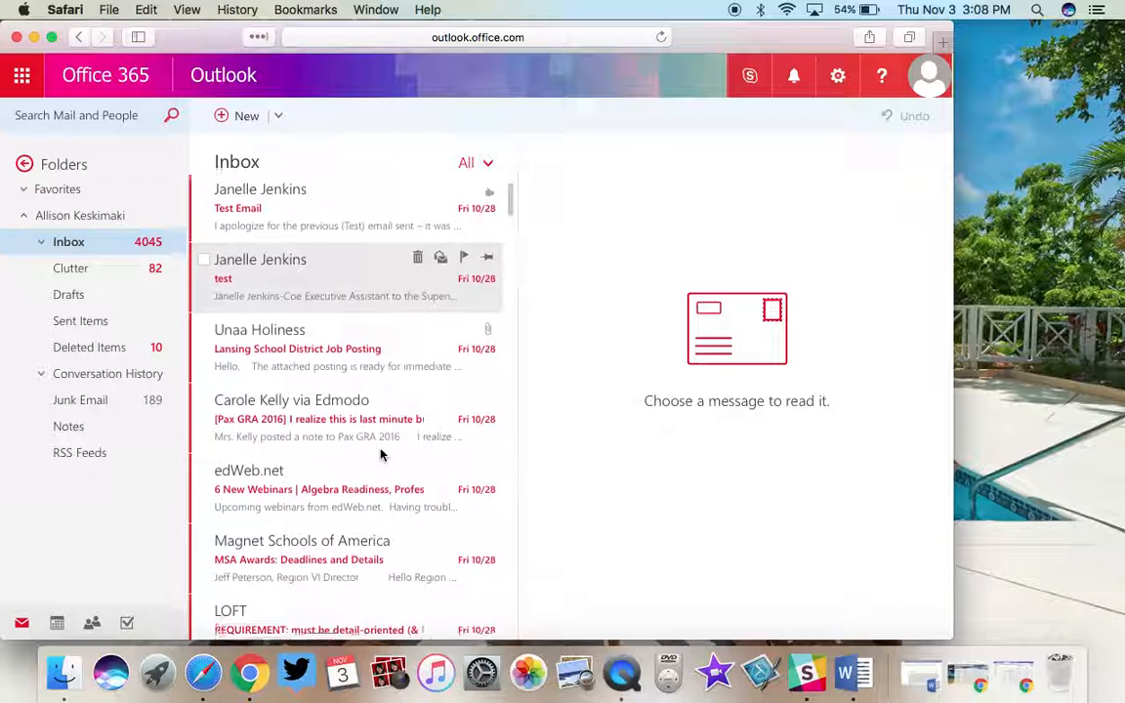
pyautogui.scroll(5, 381, 453)
pyautogui.scroll(-3, 381, 453)
pyautogui.scroll(-1, 381, 455)
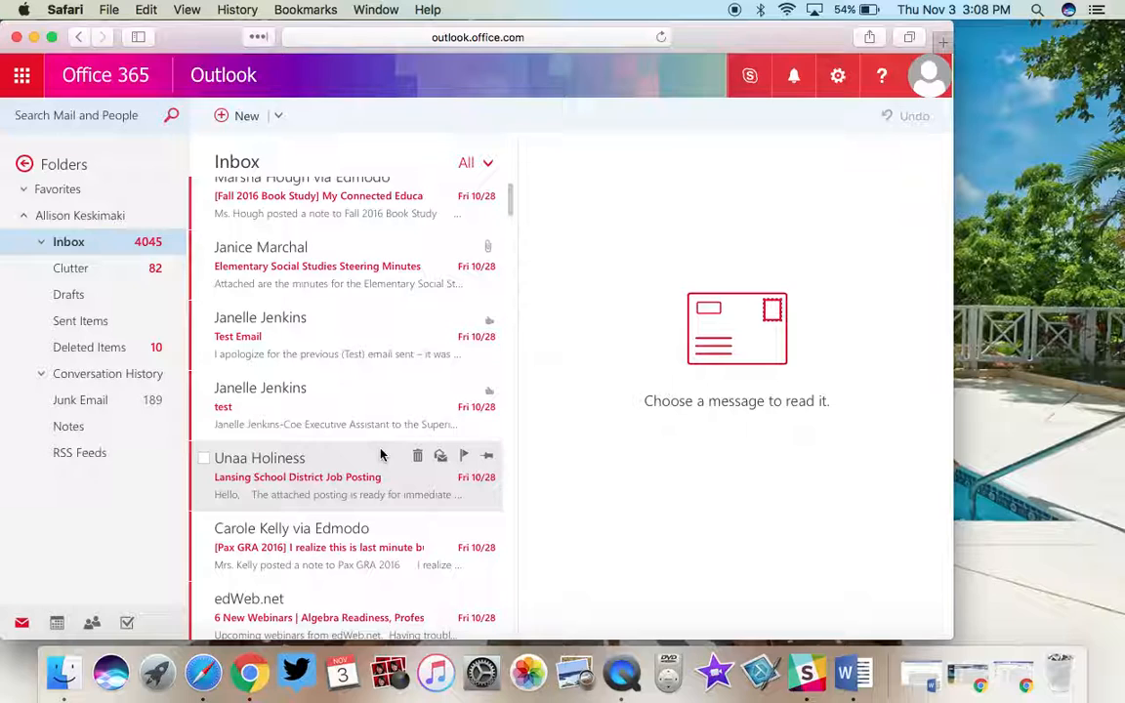
pyautogui.click(381, 455)
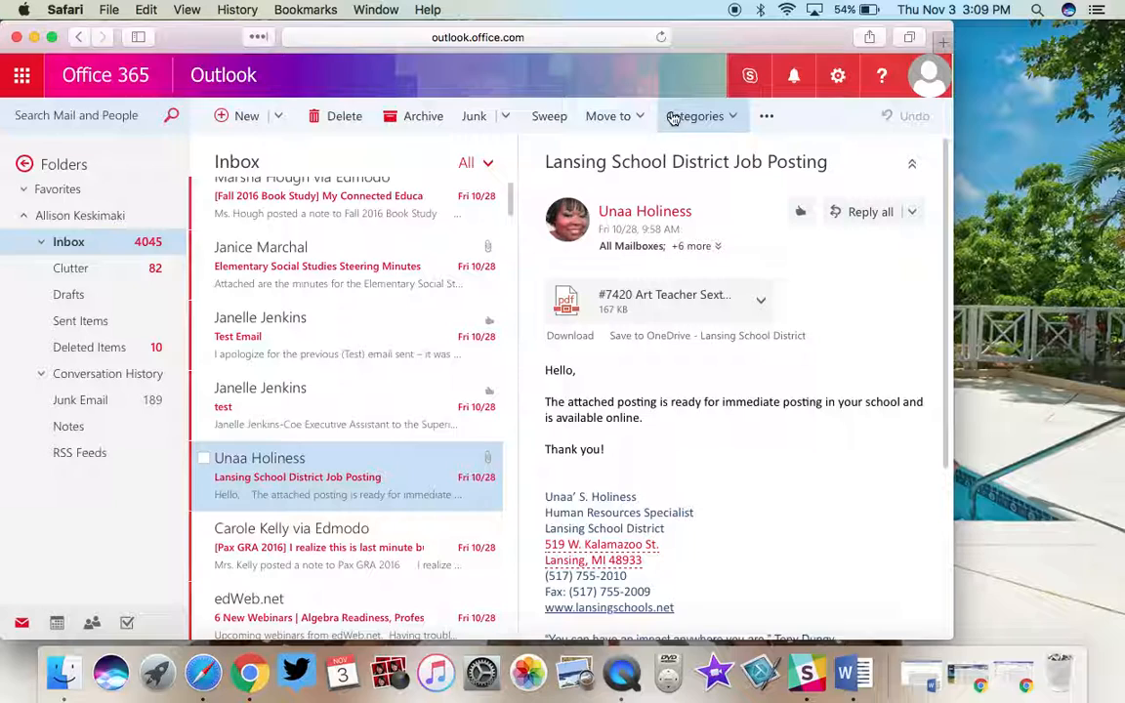
# - Create a new inbox rule from the open job posting message and name the rule "Job Postings"
pyautogui.click(767, 115)
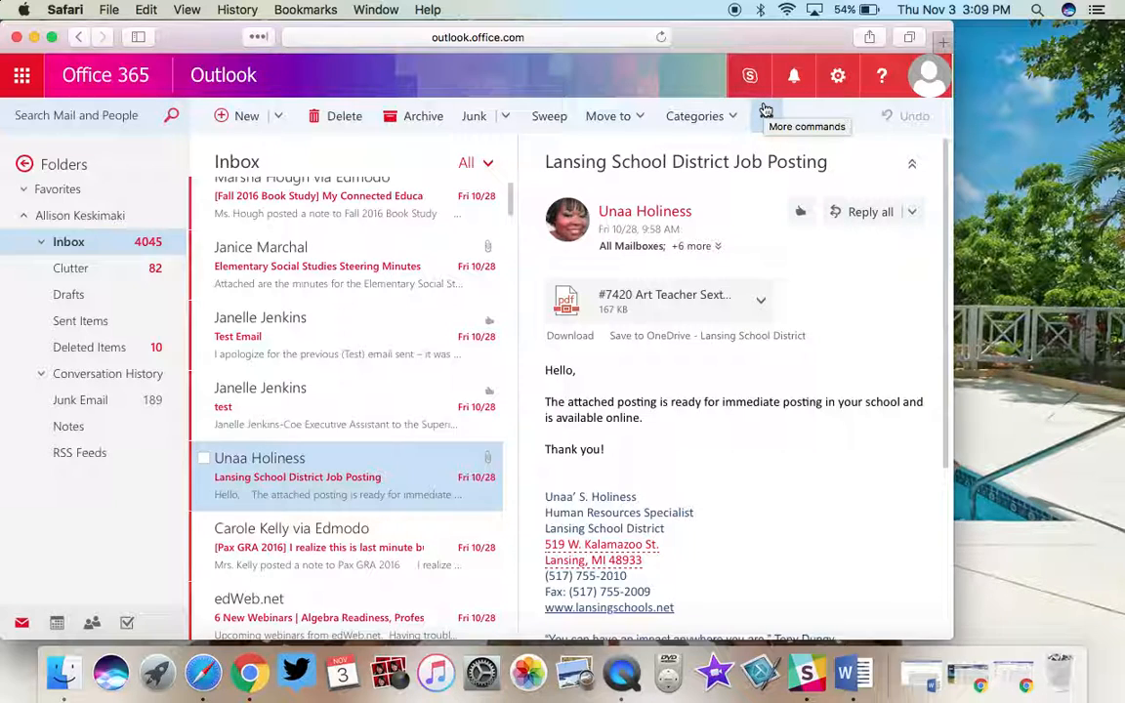
pyautogui.click(767, 112)
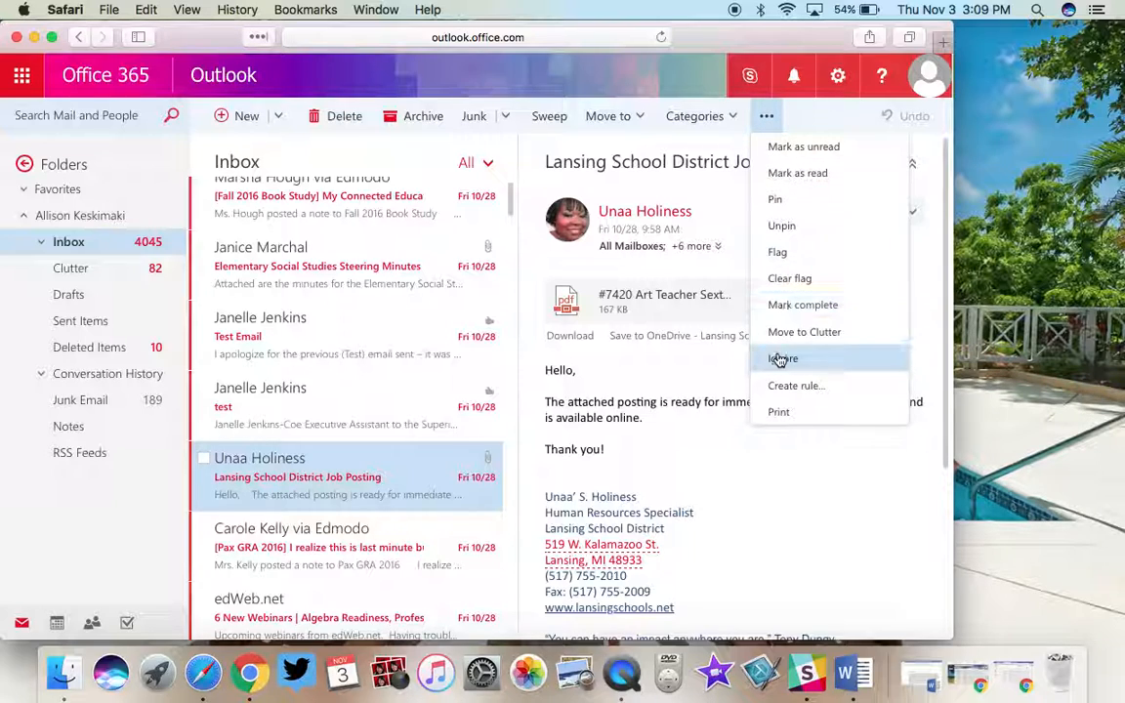
pyautogui.click(782, 387)
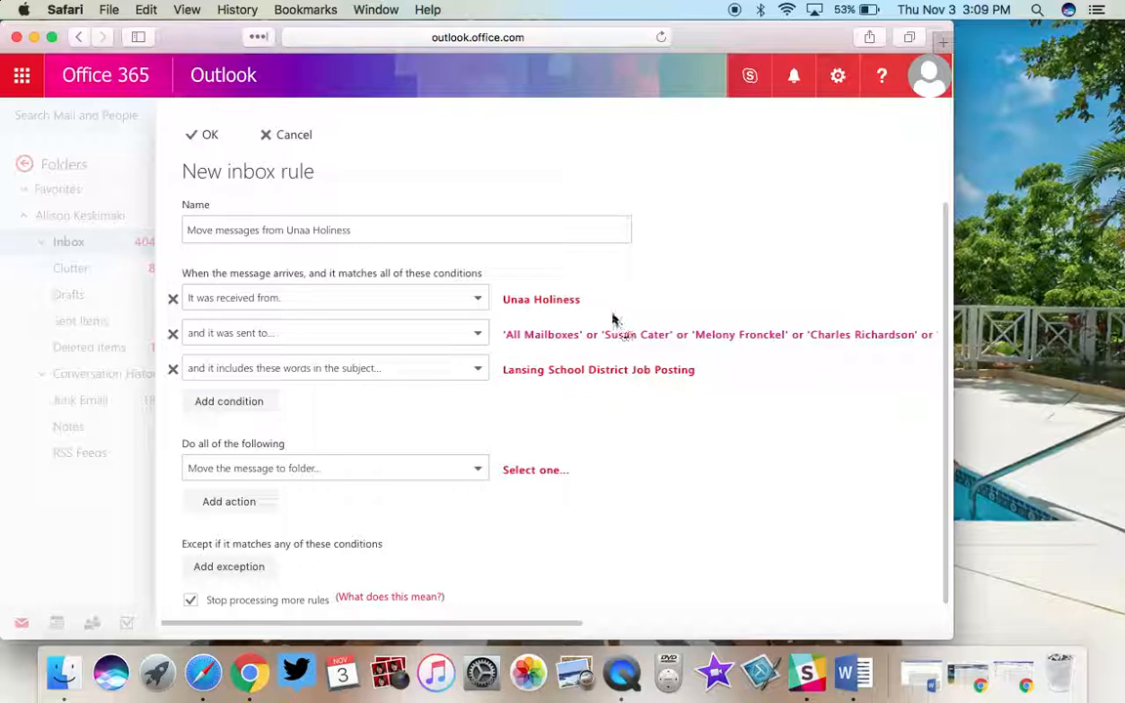
pyautogui.click(560, 229)
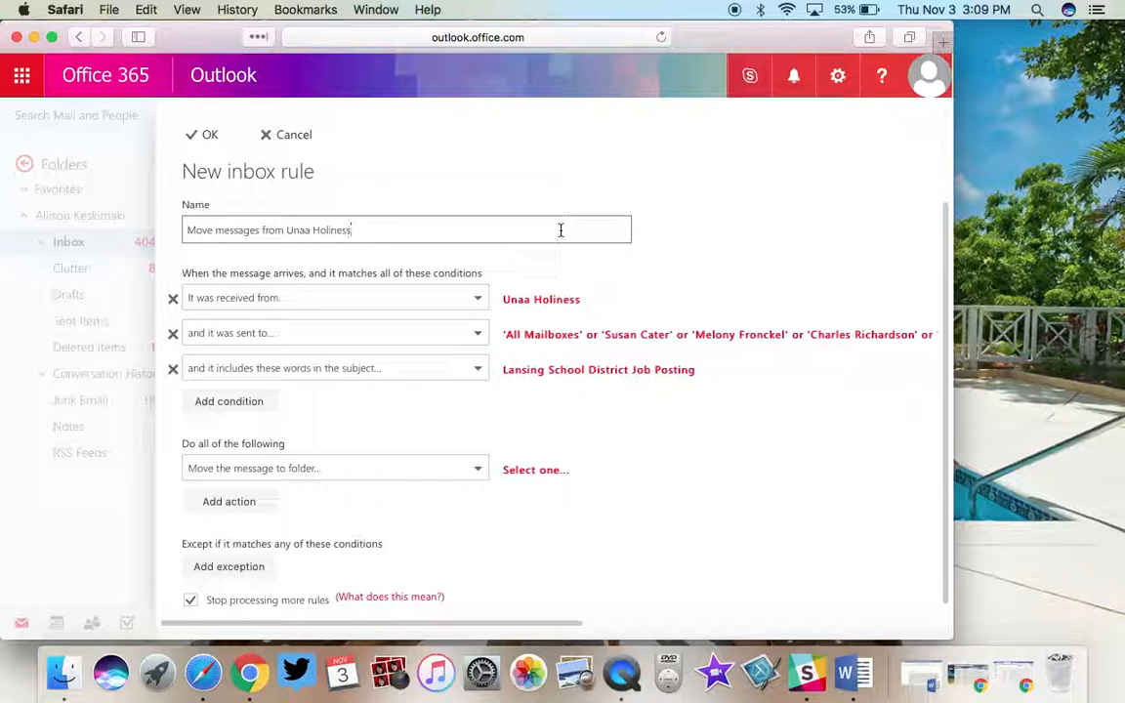
pyautogui.moveTo(561, 231); pyautogui.dragTo(166, 232)
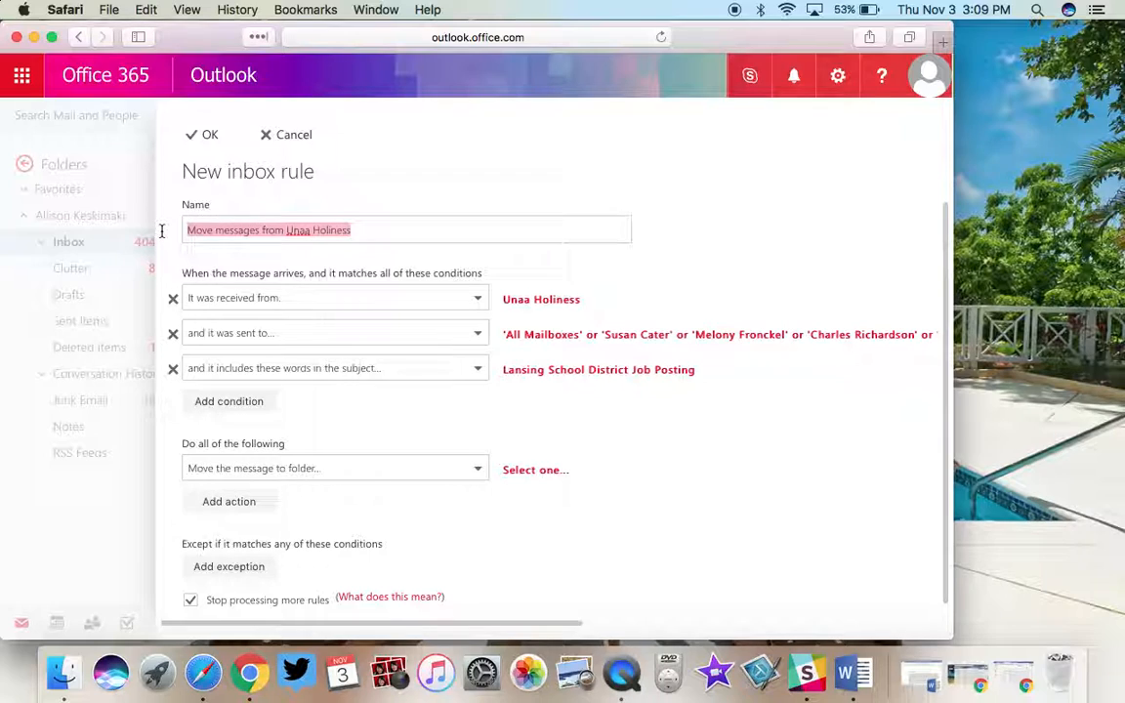
pyautogui.write('Job ')
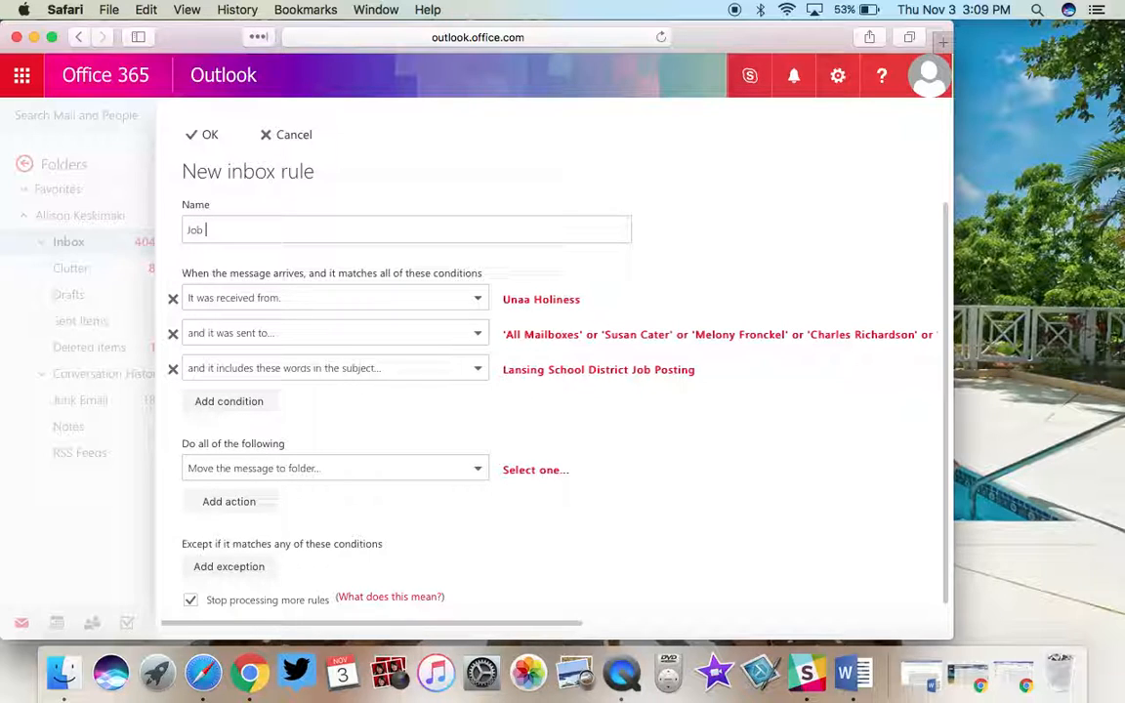
pyautogui.write('Postings')
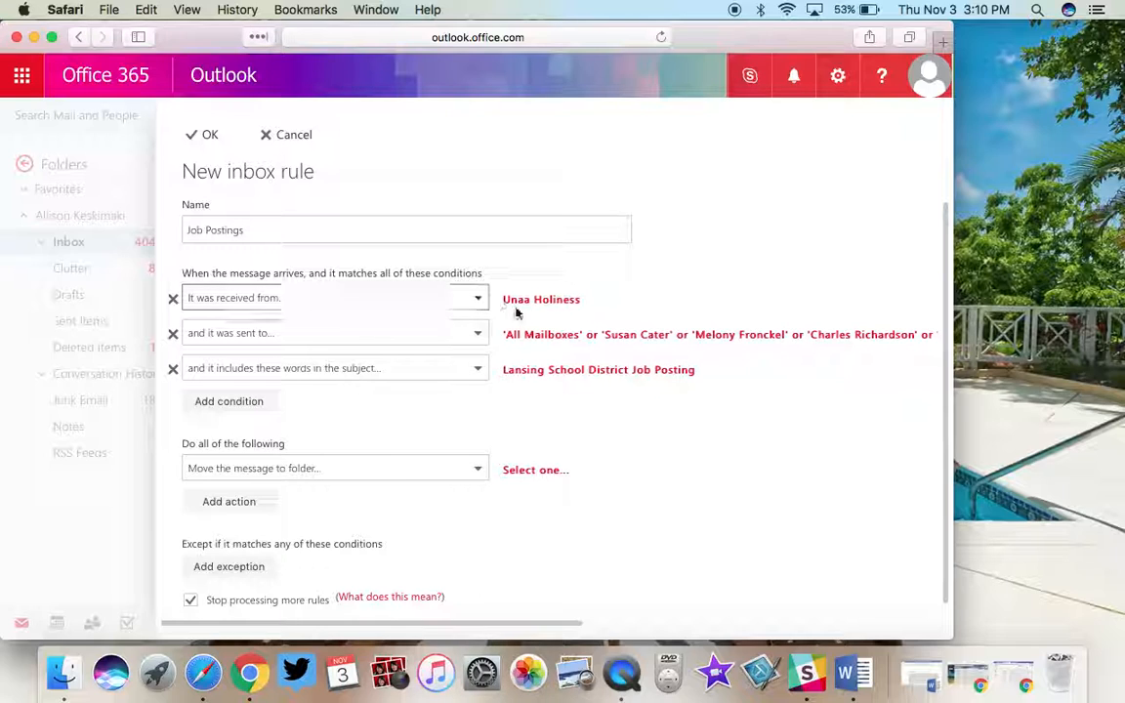
# - Add the second job-posting sender to the rule's "It was received from" condition, save it, and remove the "it was sent to" condition
pyautogui.scroll(-1, 639, 301)
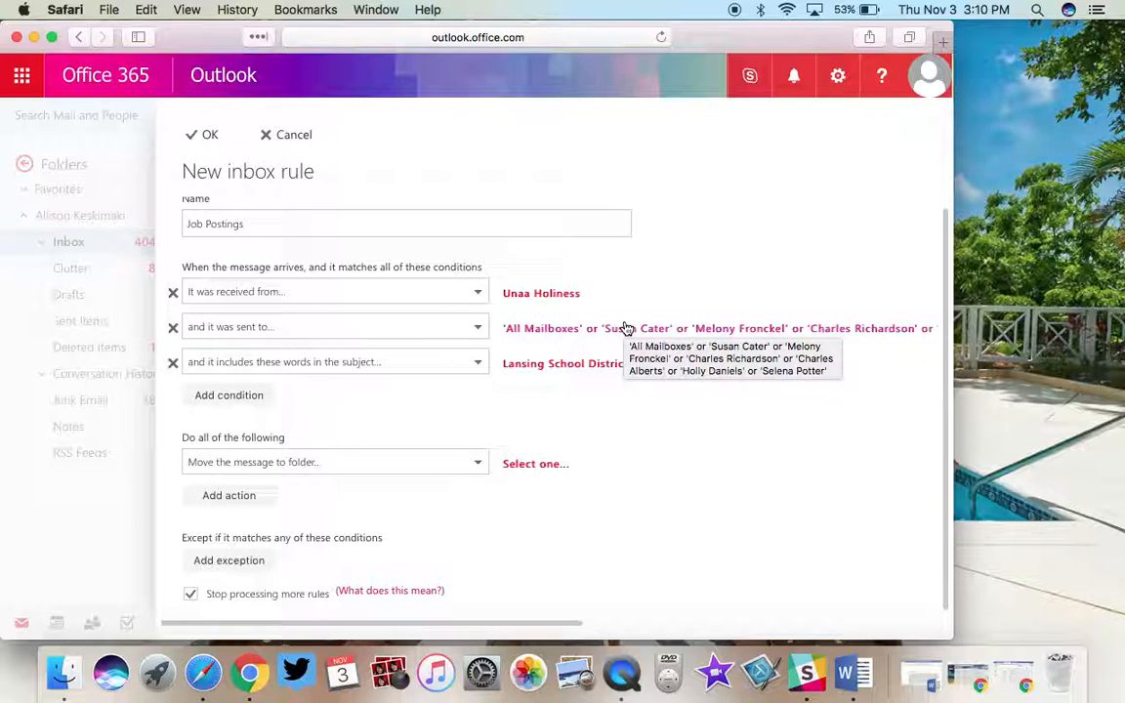
pyautogui.click(571, 299)
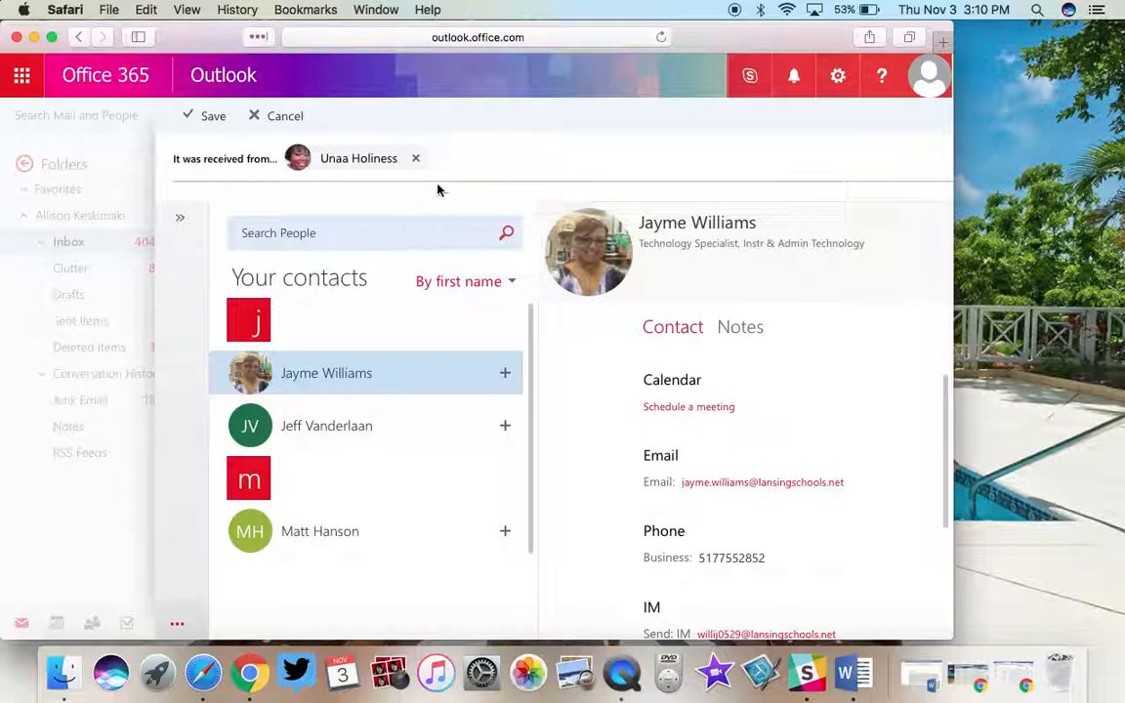
pyautogui.click(389, 233)
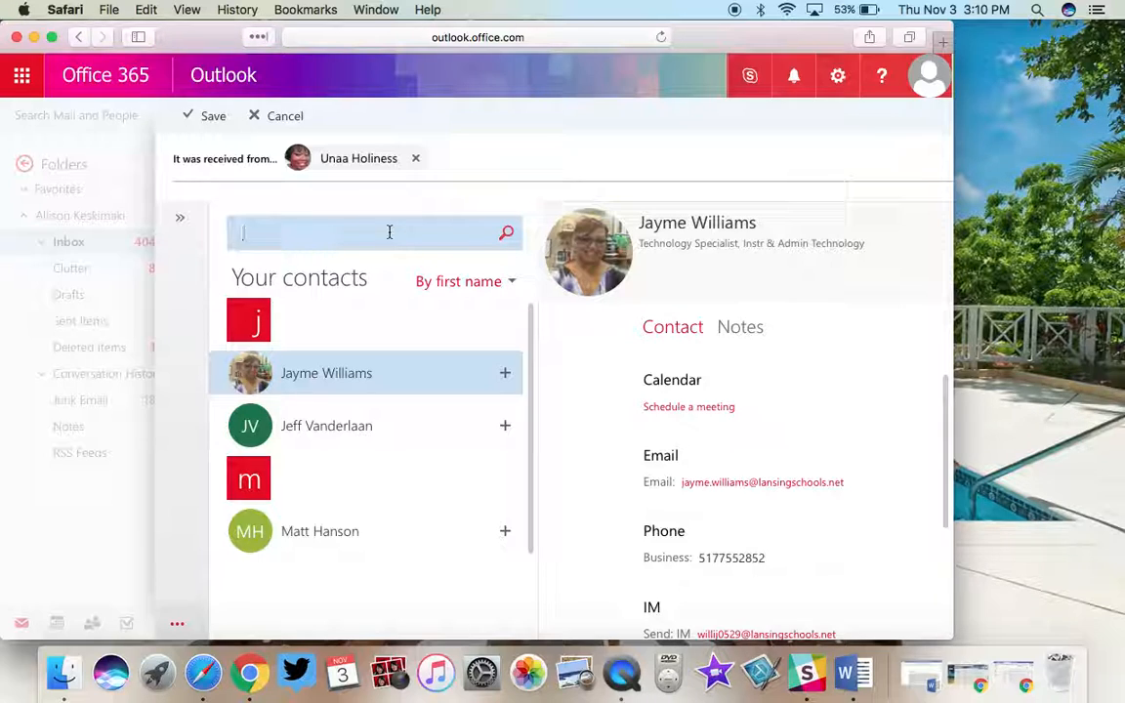
pyautogui.write('Julie')
pyautogui.press('Return')
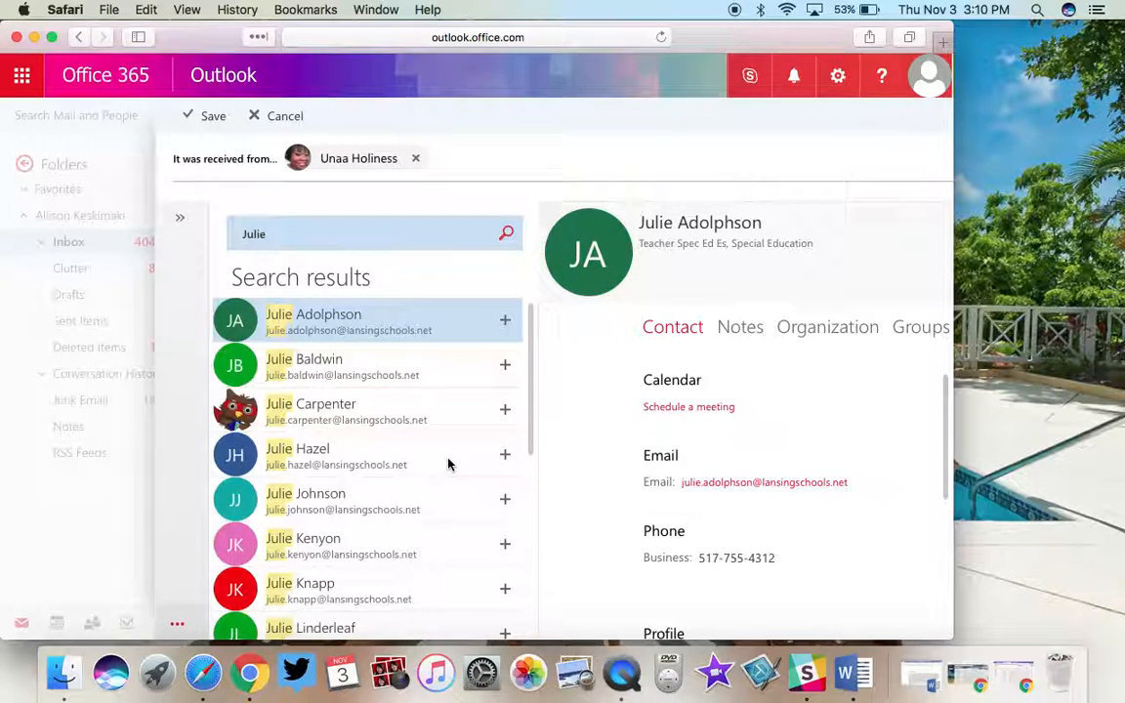
pyautogui.scroll(-3, 448, 464)
pyautogui.scroll(-2, 447, 464)
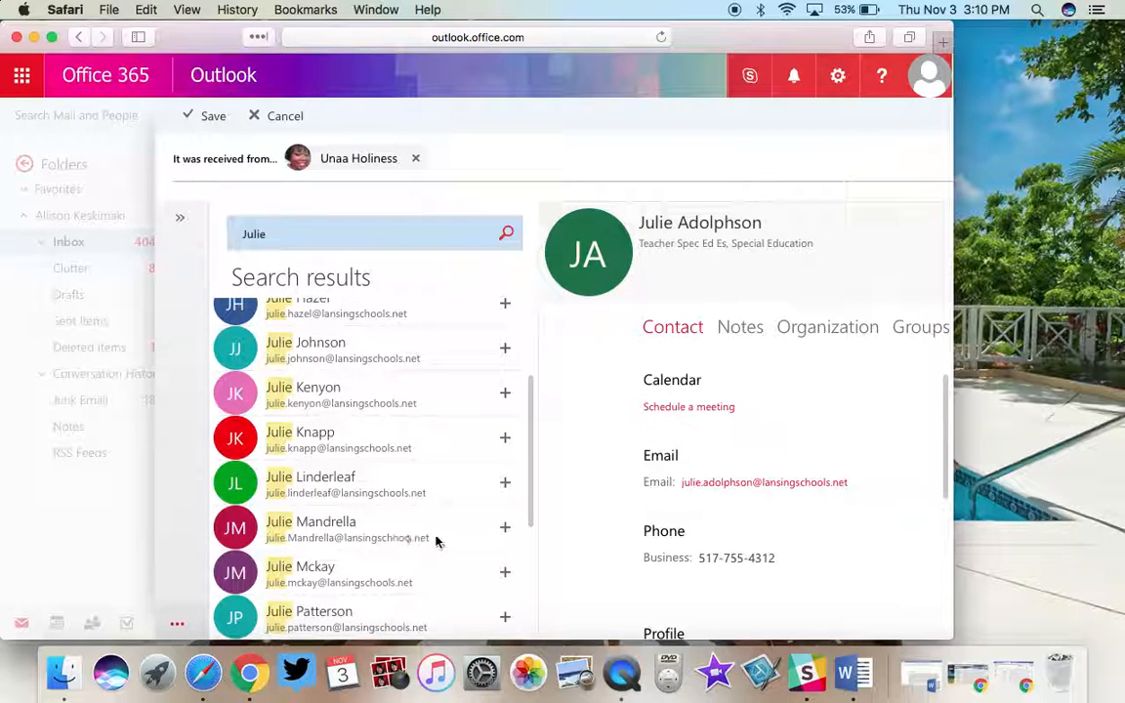
pyautogui.click(504, 528)
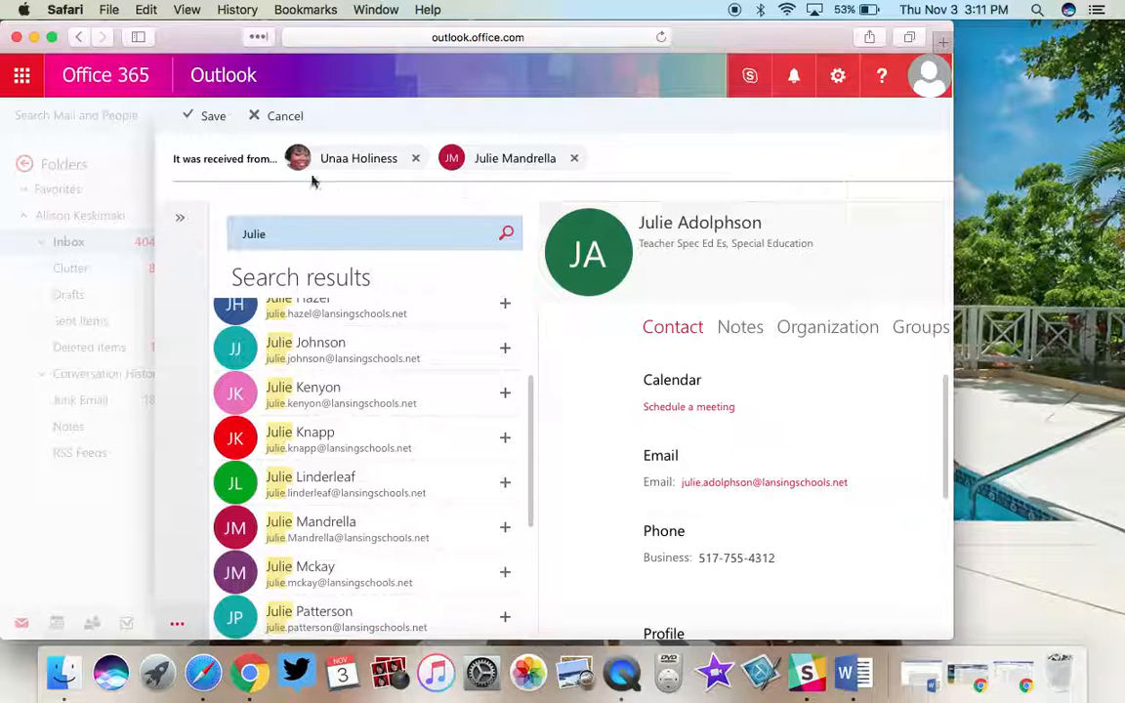
pyautogui.click(212, 116)
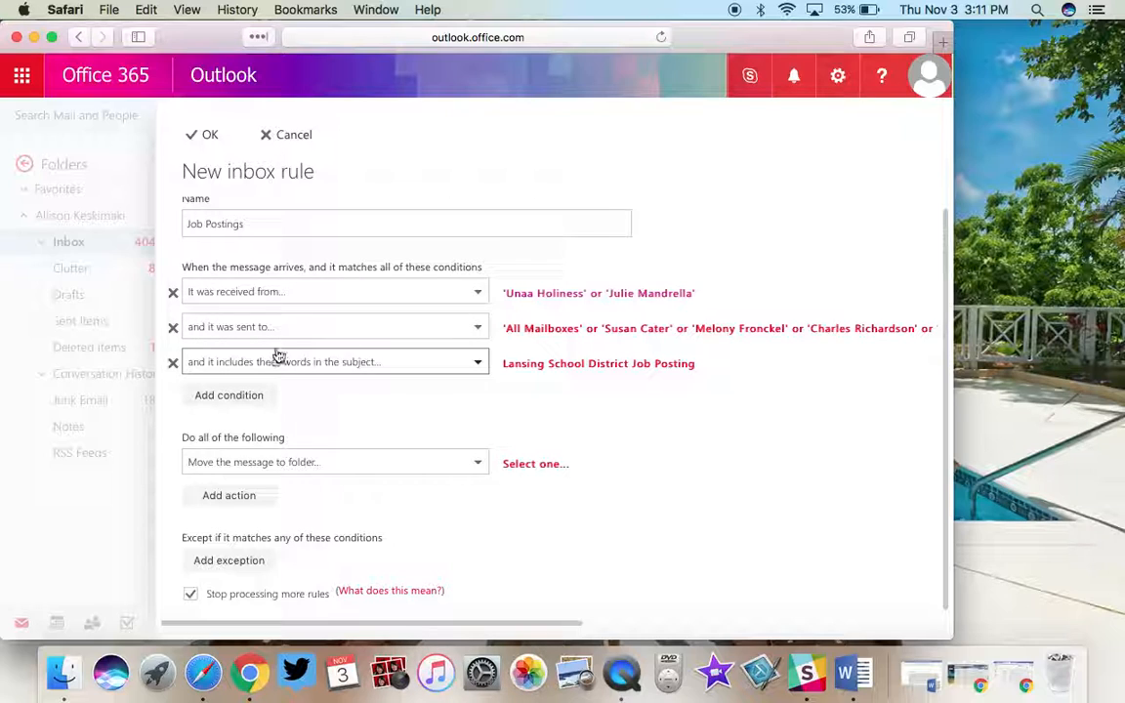
pyautogui.click(173, 328)
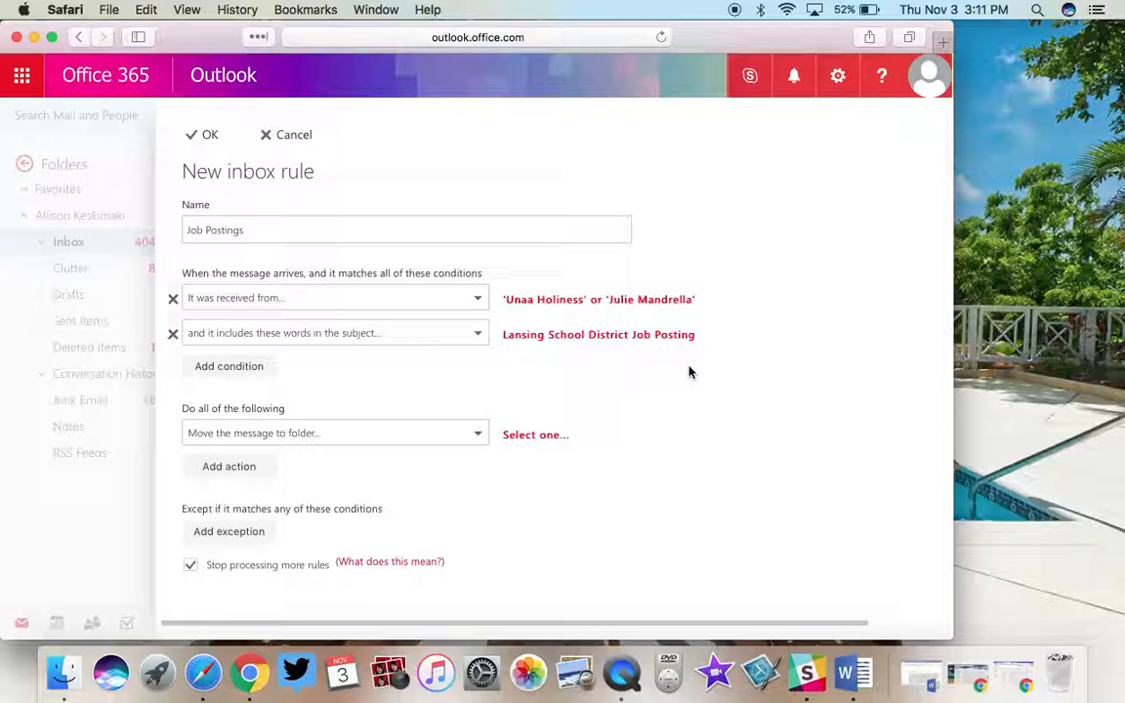
# - Set the rule's action to move matching messages to the Junk Email folder and save the rule
pyautogui.click(394, 437)
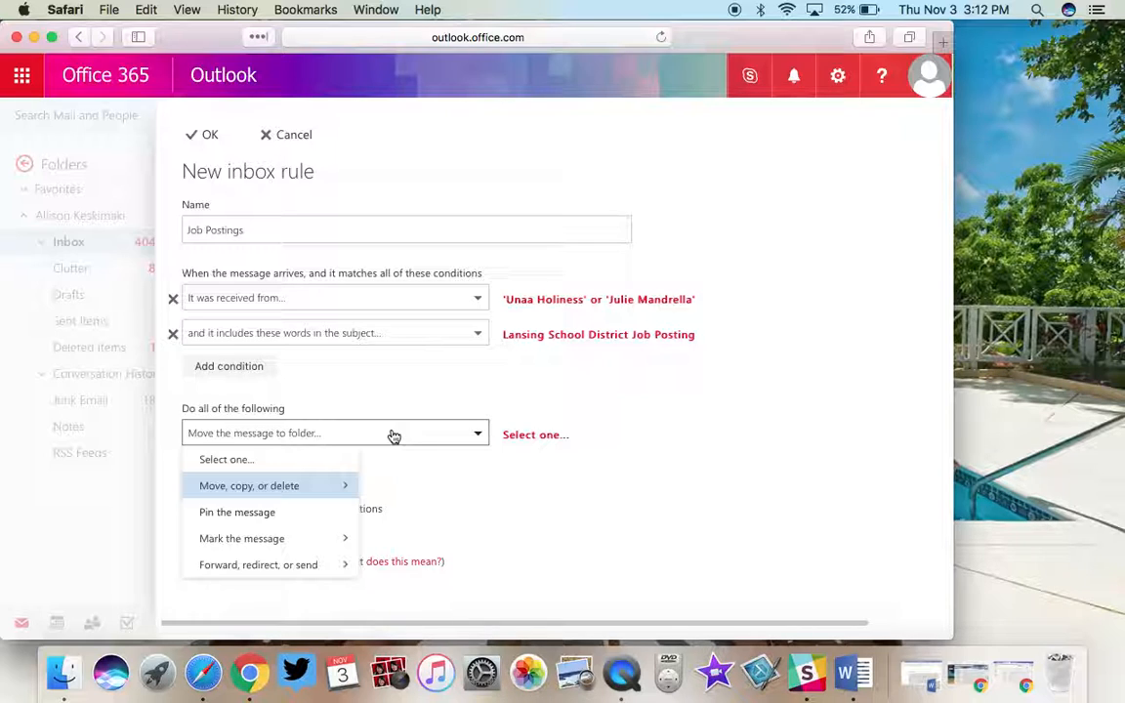
pyautogui.moveTo(347, 490)
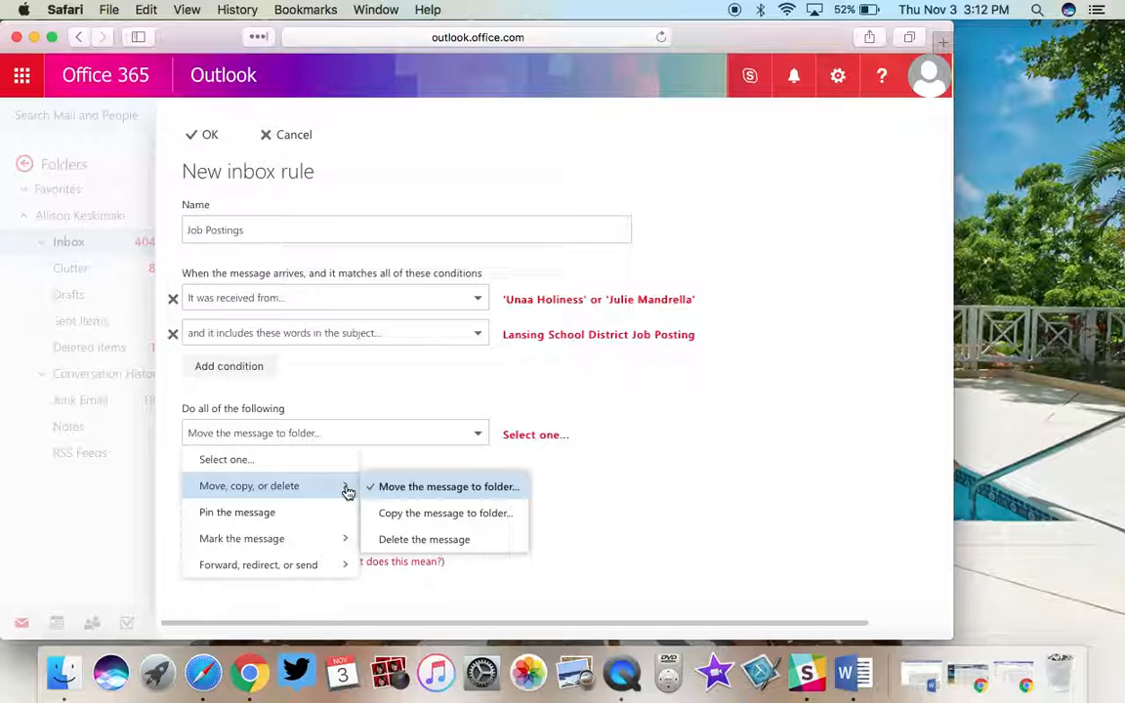
pyautogui.click(448, 487)
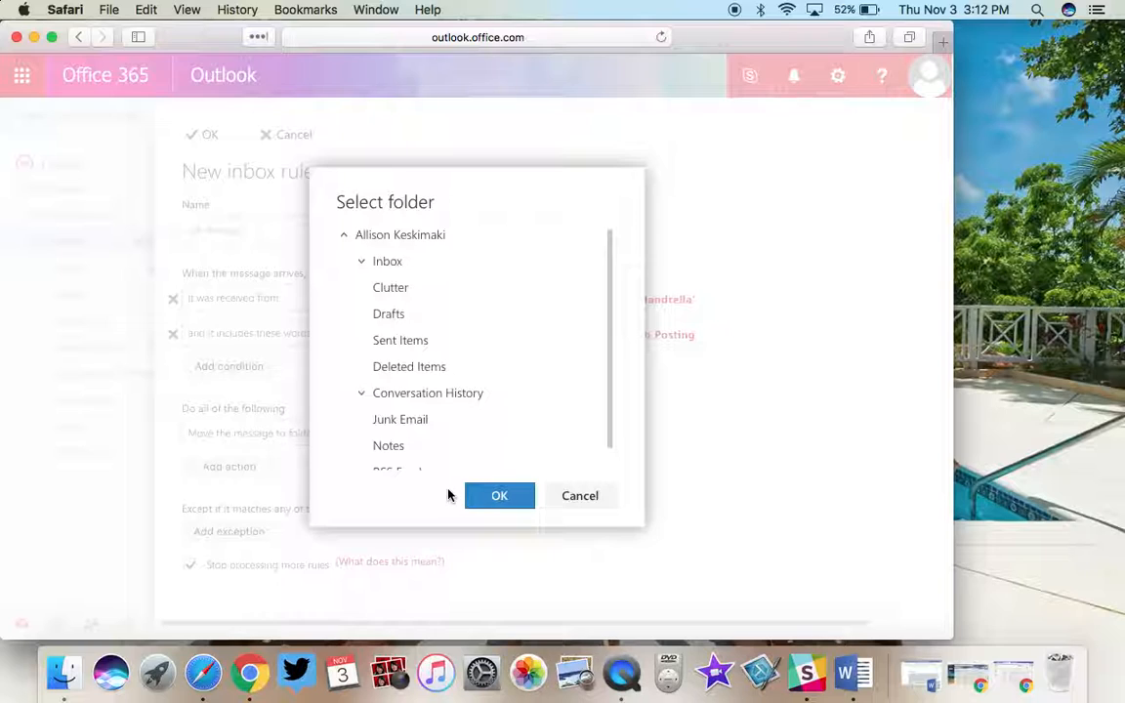
pyautogui.click(438, 419)
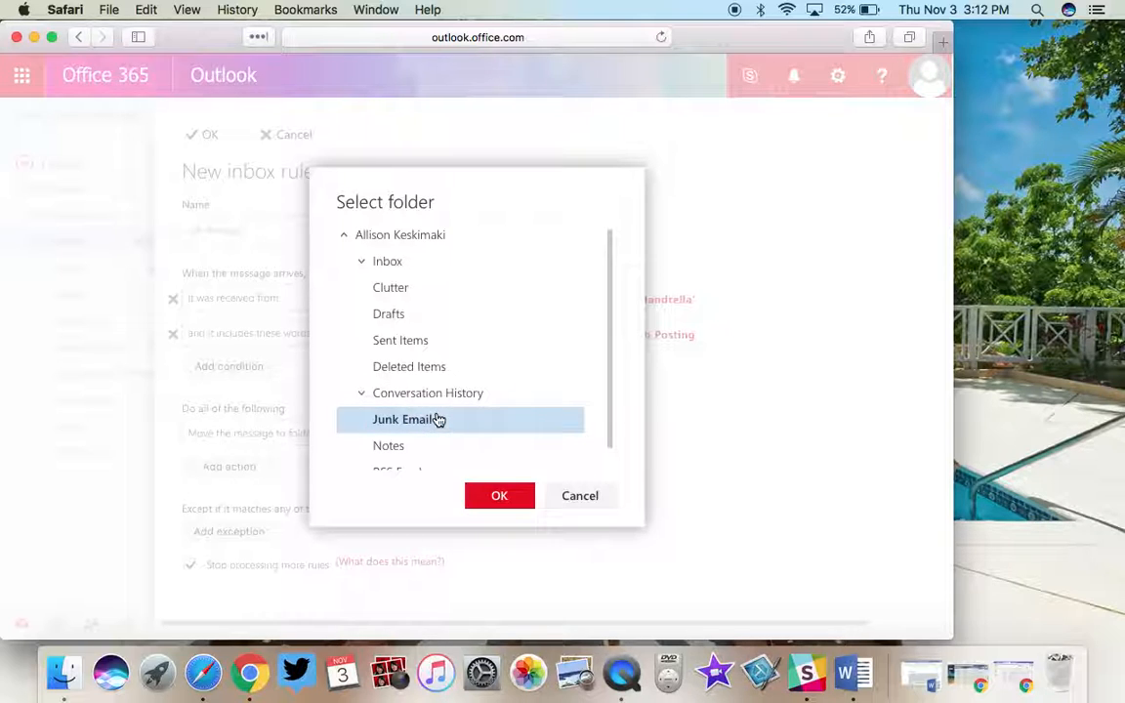
pyautogui.click(520, 504)
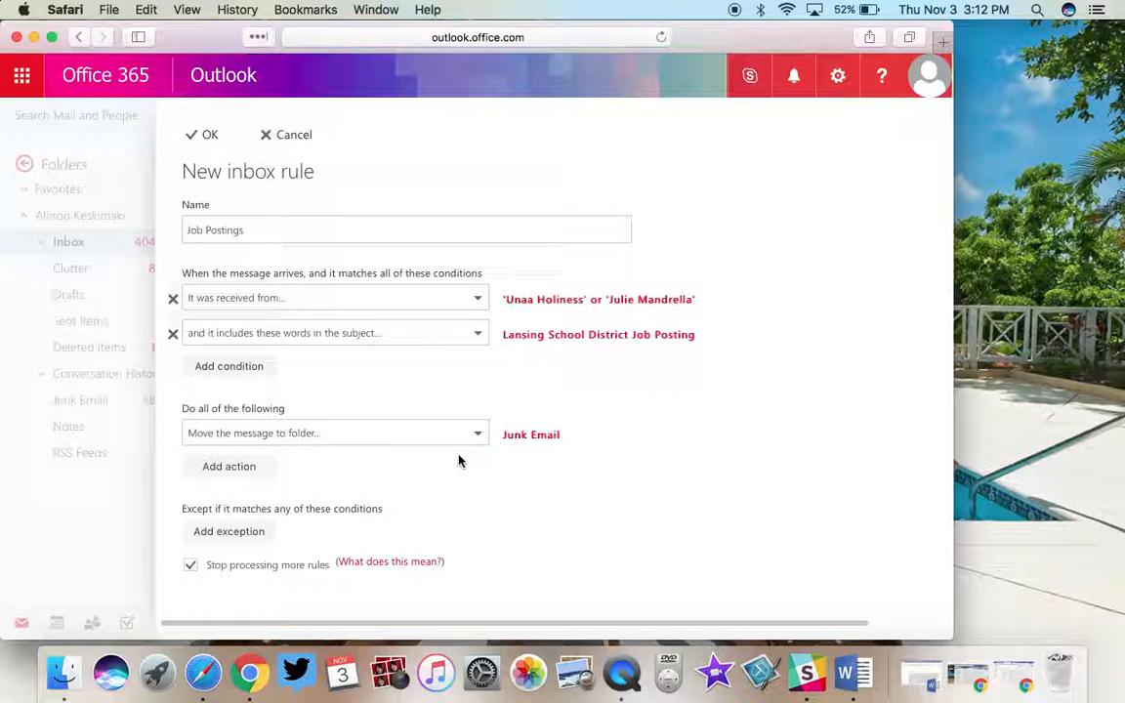
pyautogui.scroll(-1, 459, 461)
pyautogui.scroll(1, 459, 461)
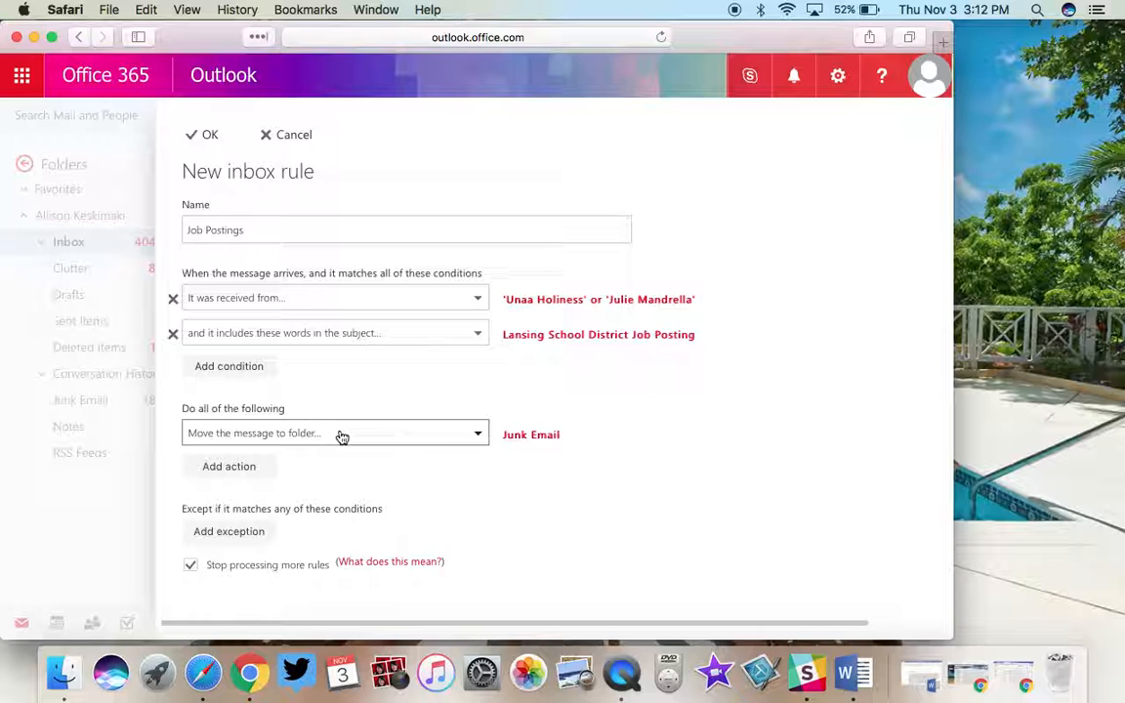
pyautogui.click(206, 146)
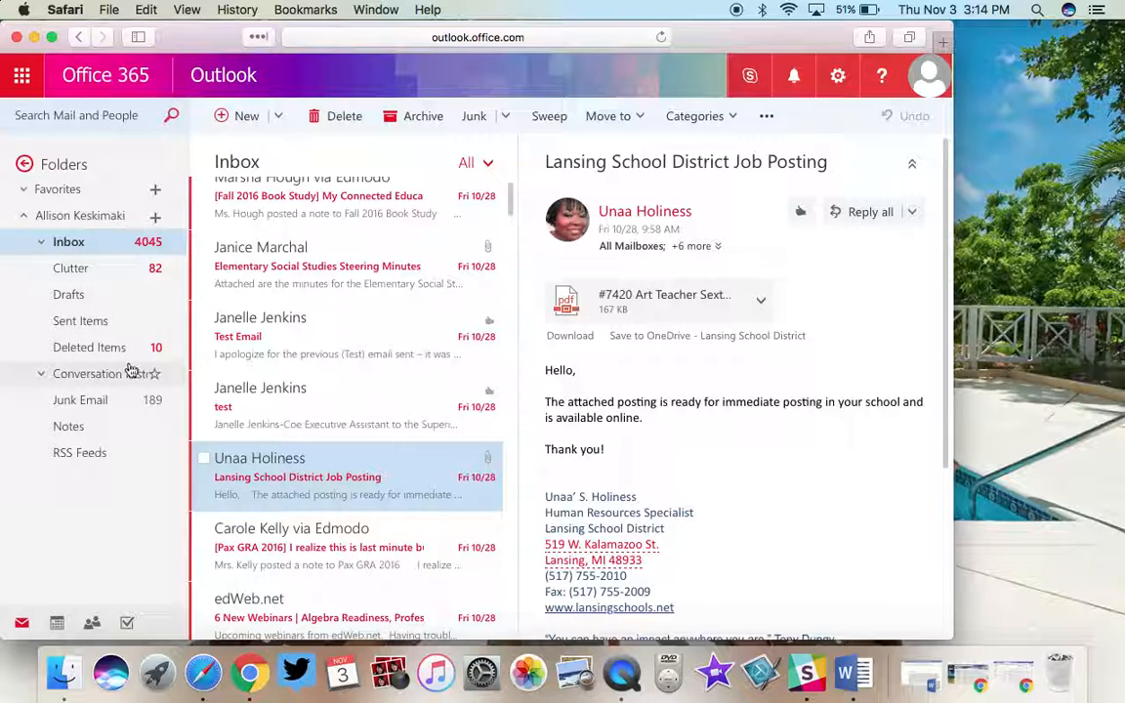
# - Create a new mail folder named "Talkative/Awesome Info" under the mailbox account
pyautogui.click(153, 221)
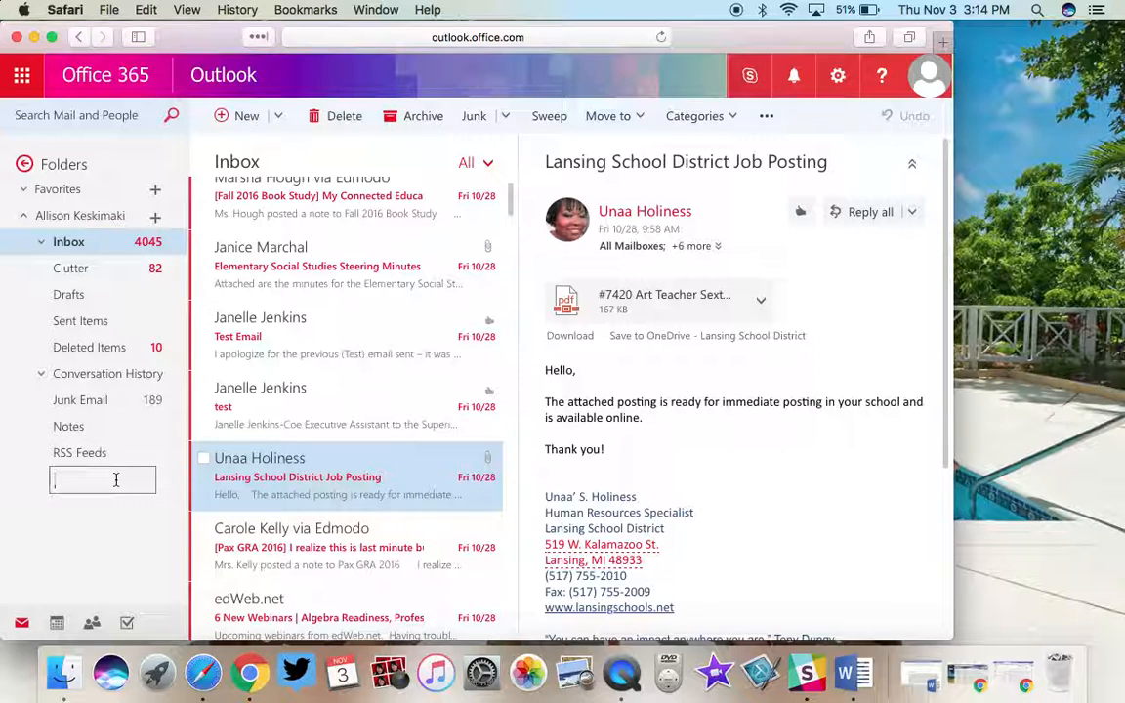
pyautogui.write('Talkative')
pyautogui.write('/Awesome M')
pyautogui.press('BackSpace')
pyautogui.write('Info')
pyautogui.press('Return')
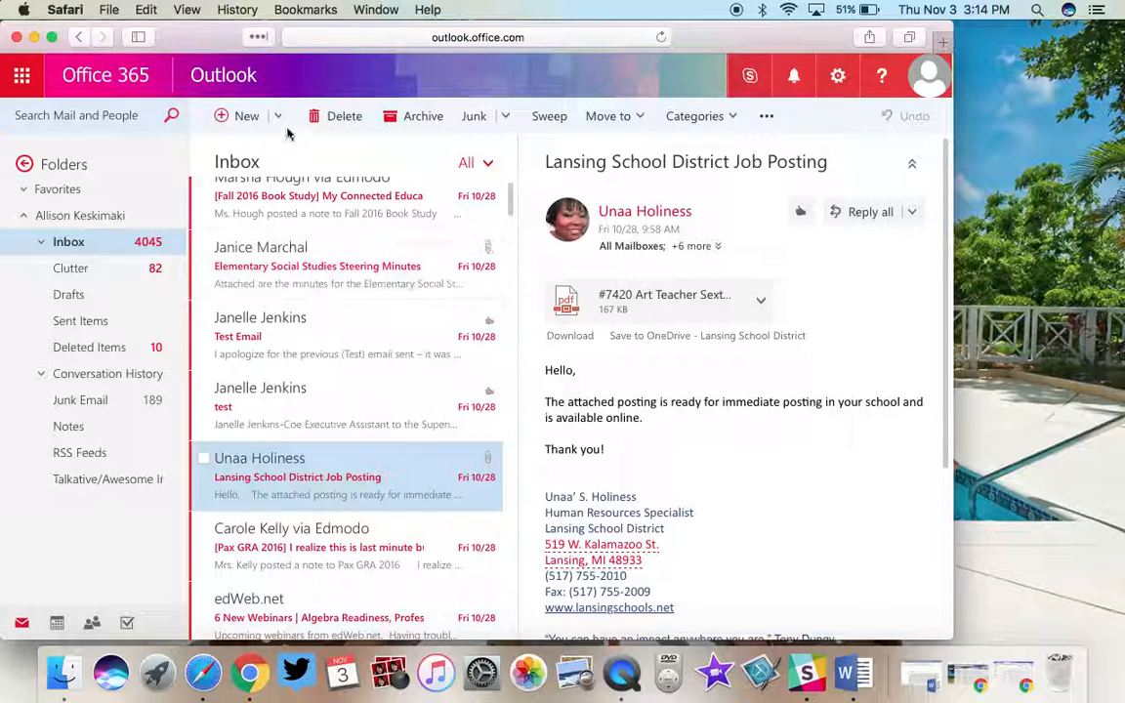
# - Search the mailbox for messages from the colleague suggested by a partial first name
pyautogui.click(138, 115)
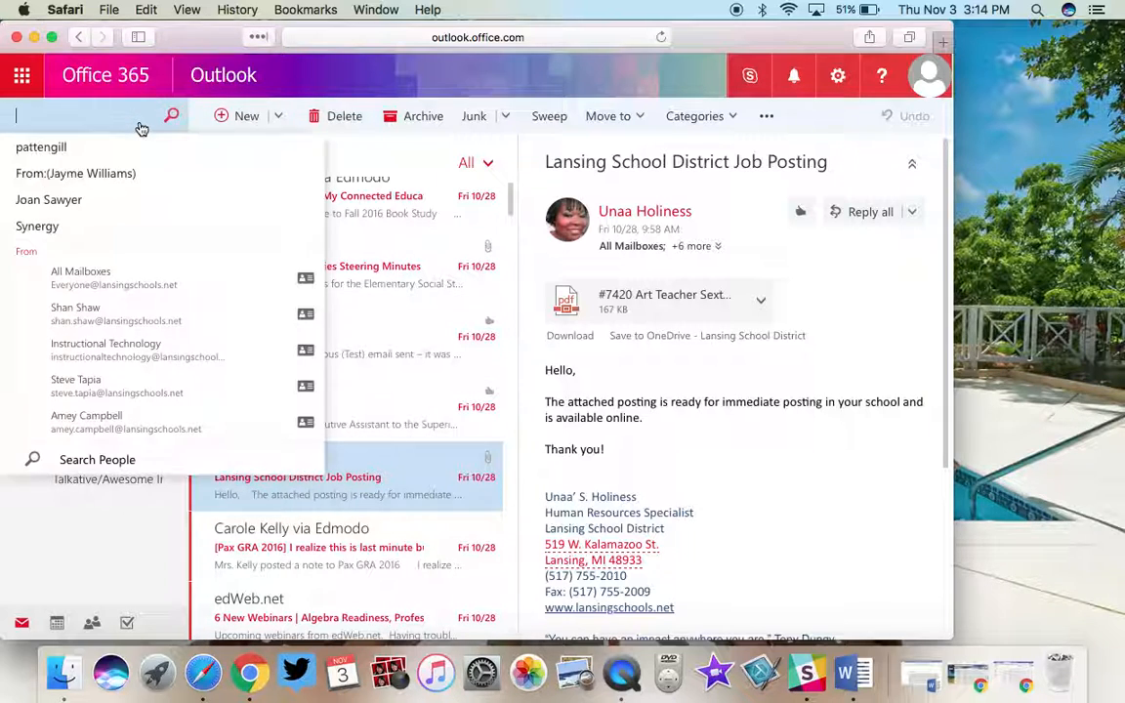
pyautogui.write('ru')
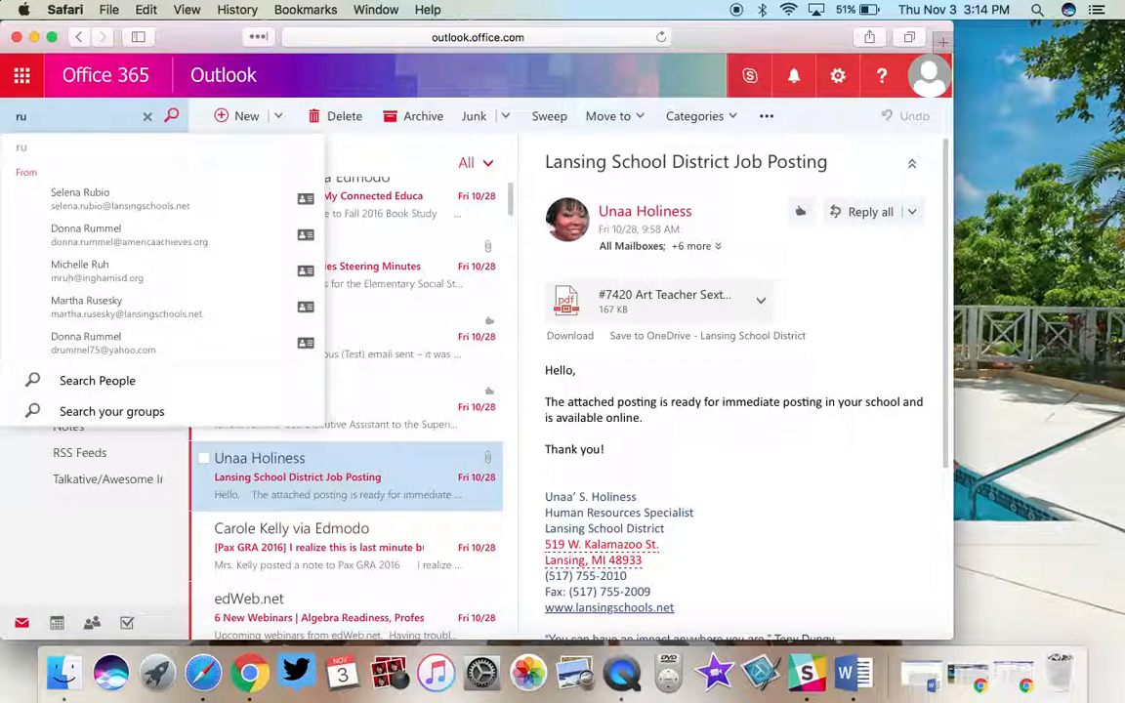
pyautogui.write('ss')
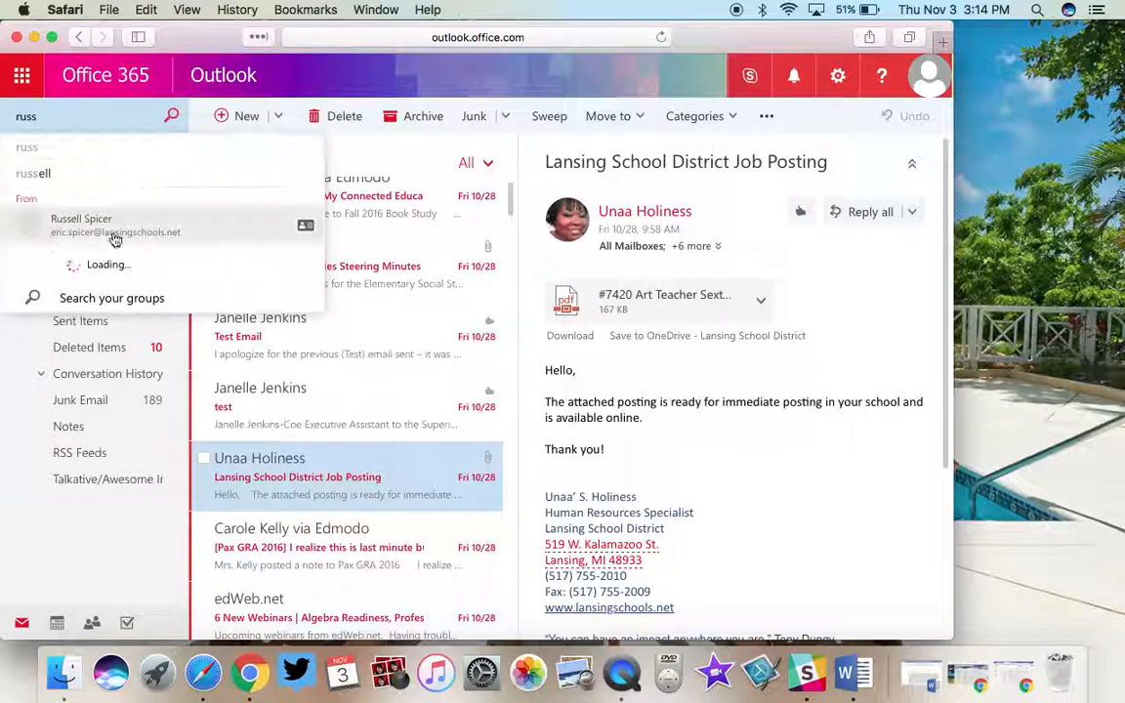
pyautogui.click(118, 229)
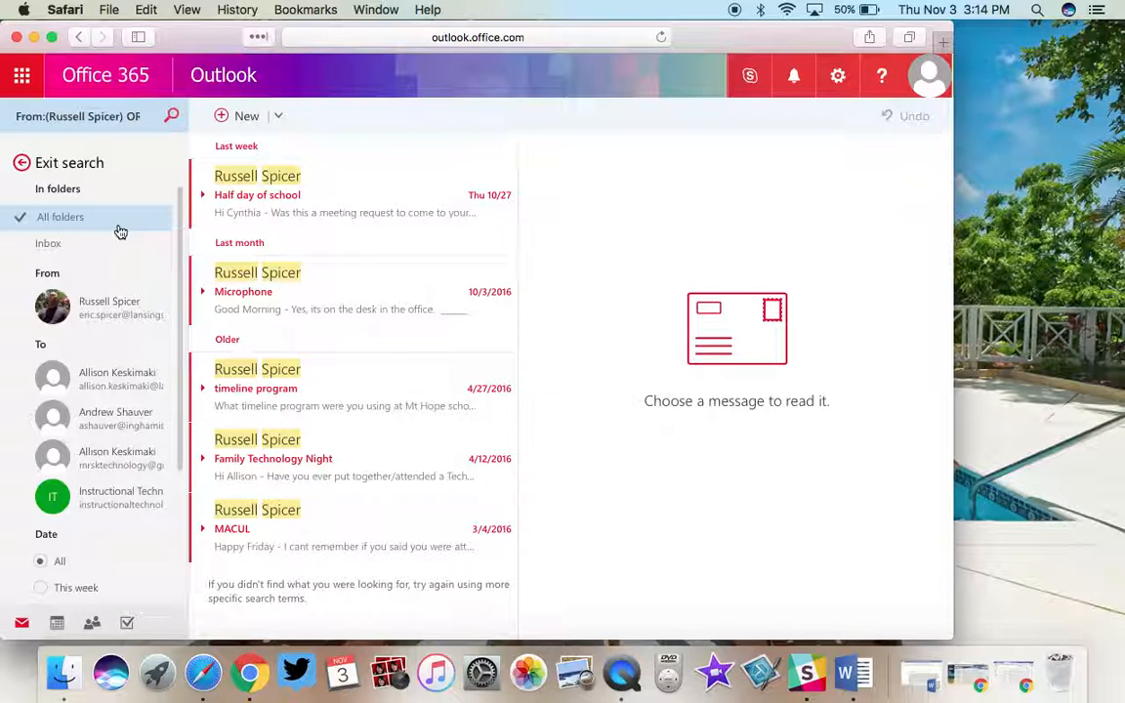
# - Start a new inbox rule from the colleague's "Microphone" message in the search results
pyautogui.click(350, 290)
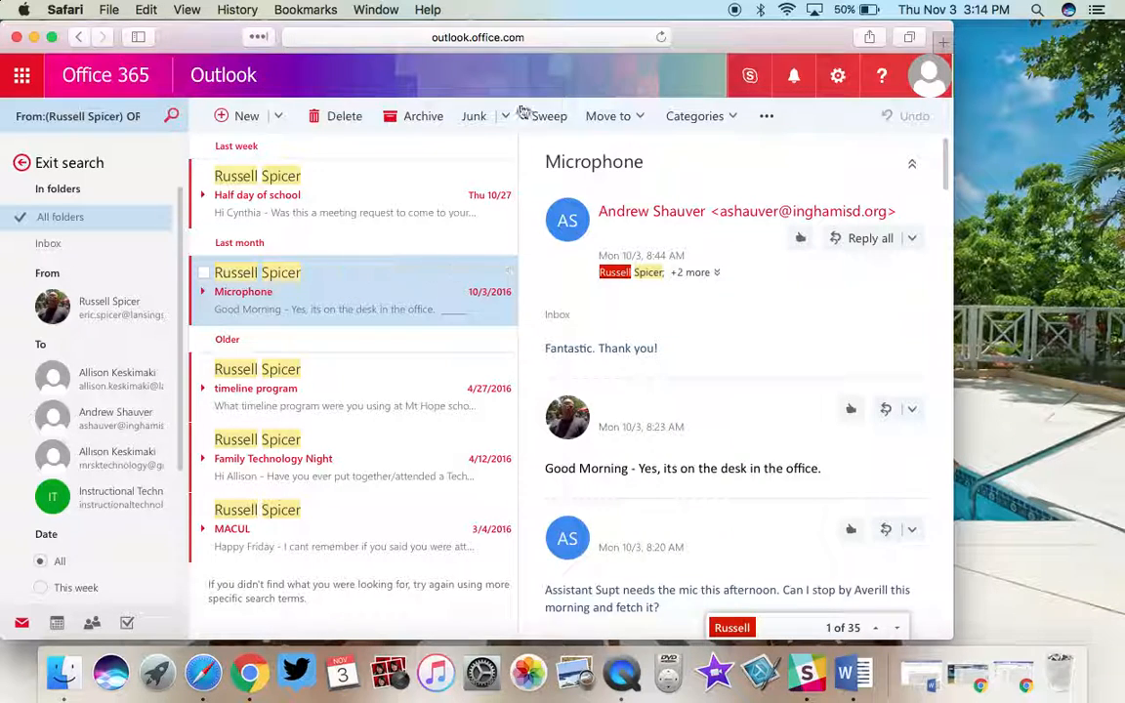
pyautogui.click(771, 121)
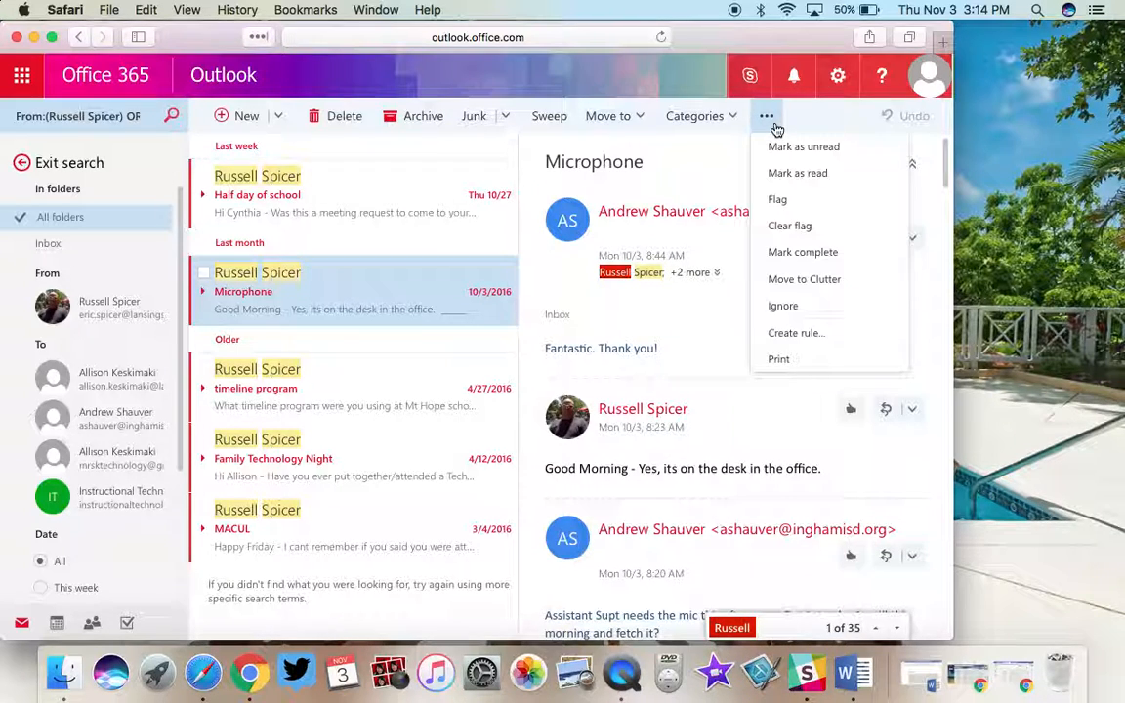
pyautogui.click(819, 340)
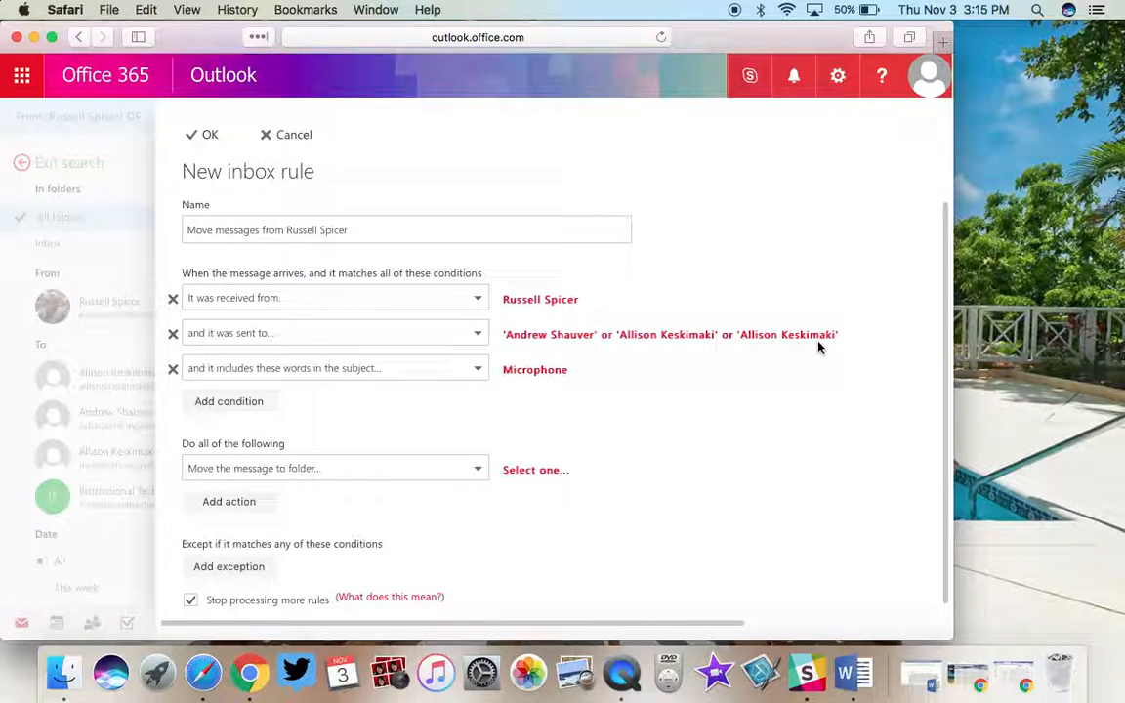
# - Name the rule with the colleague's first name and remove its "it was sent to" and subject-words conditions
pyautogui.tripleClick(374, 227)
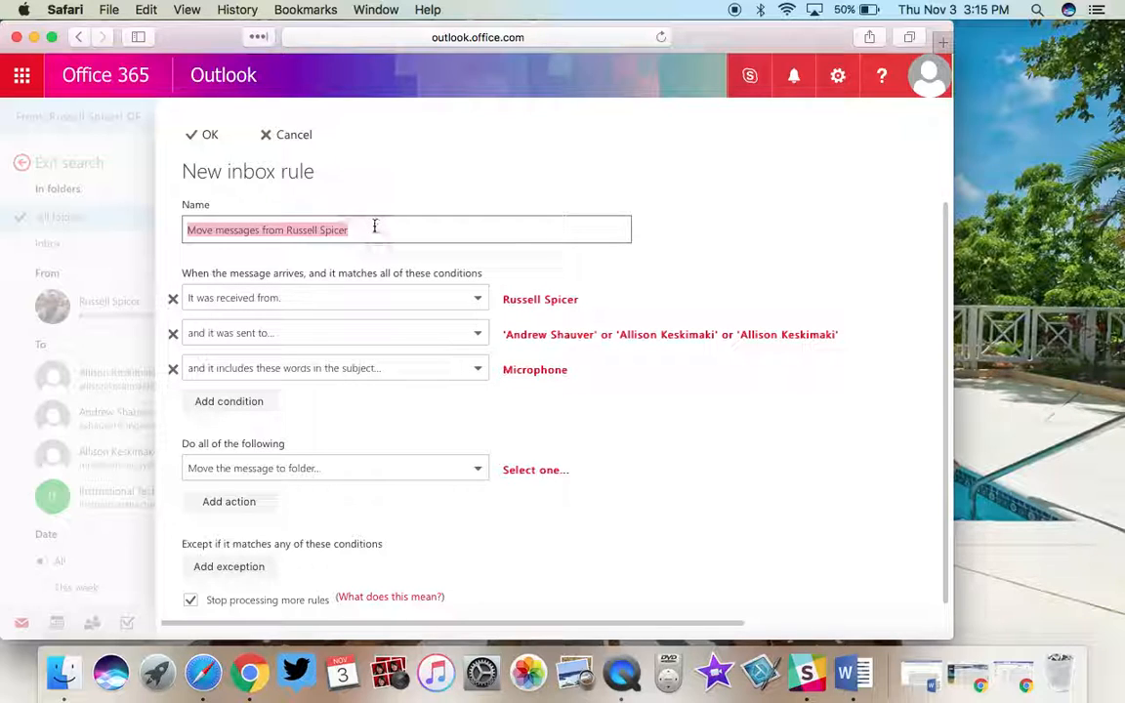
pyautogui.write('ERic')
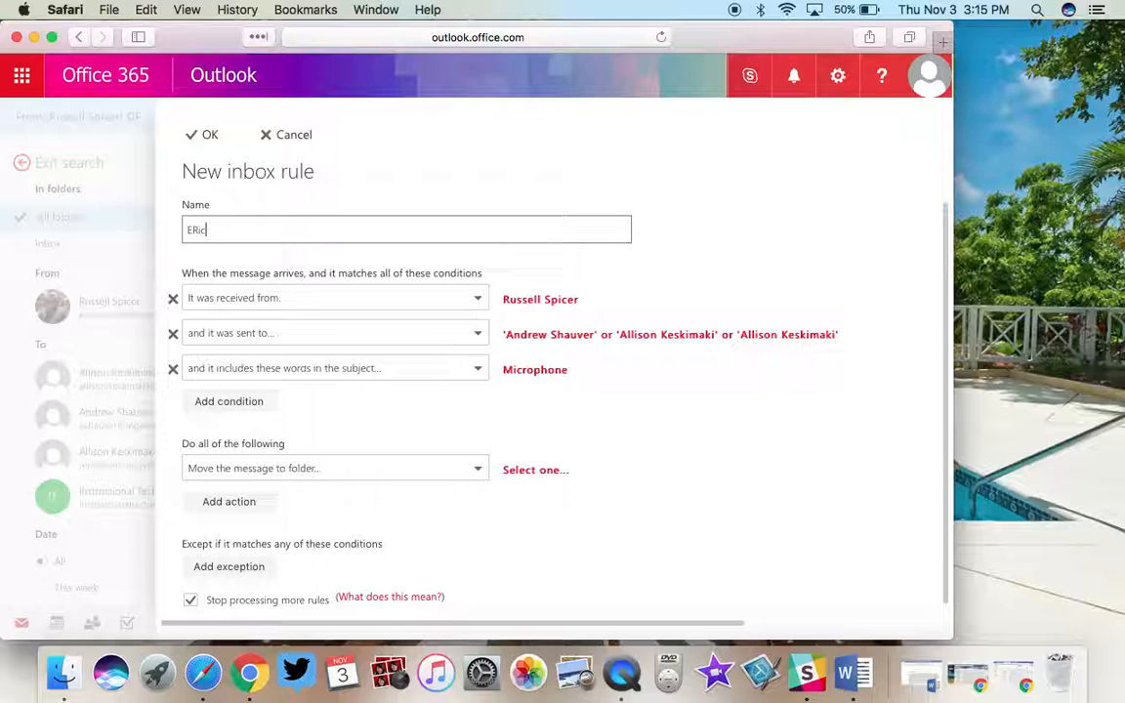
pyautogui.click(195, 249)
pyautogui.click(179, 337)
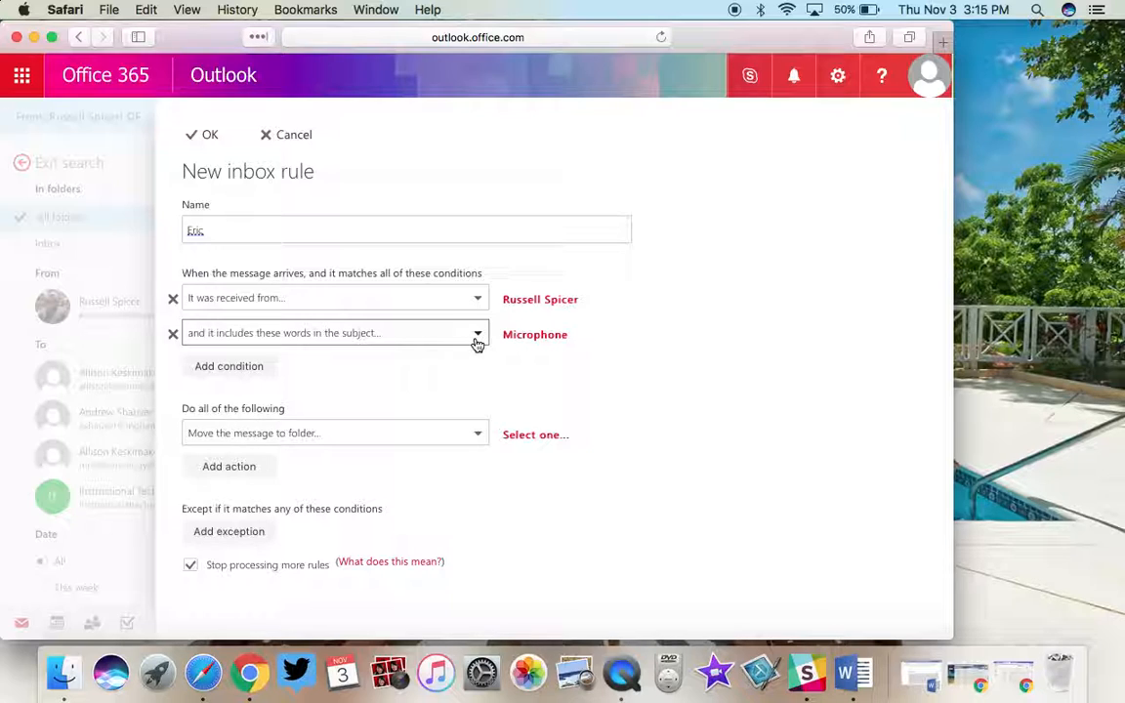
pyautogui.click(173, 334)
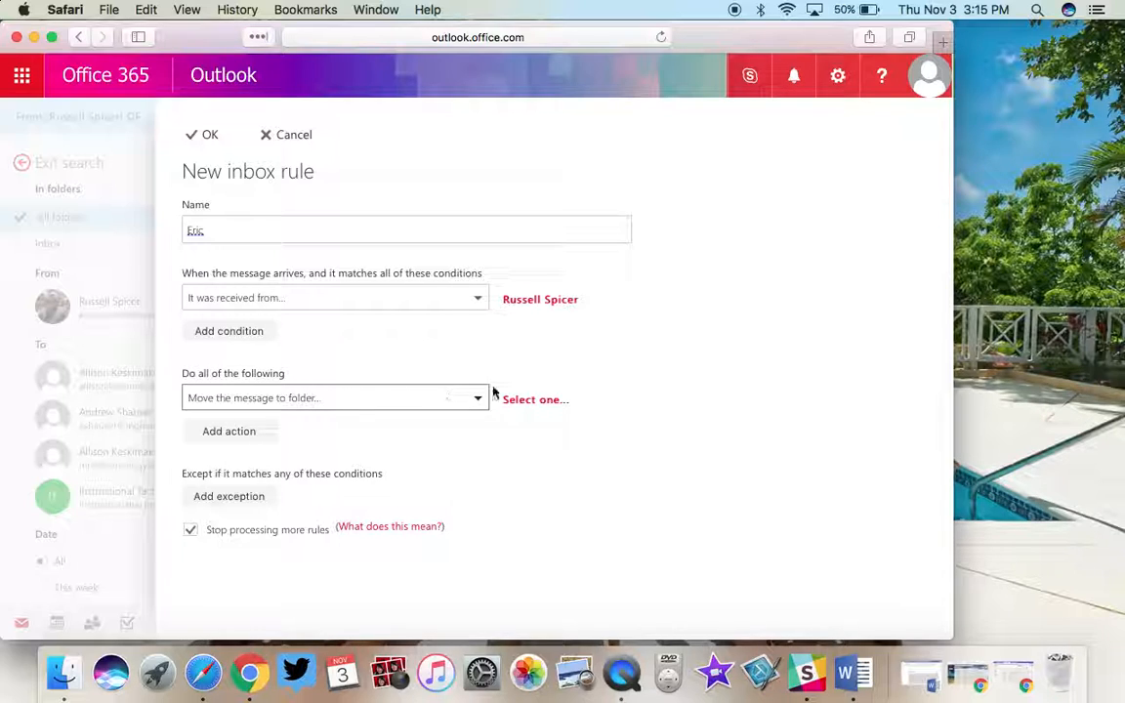
# - Set the rule to move messages to the Talkative/Awesome Info folder, save the rule, and exit the search
pyautogui.click(529, 403)
pyautogui.scroll(-1, 518, 383)
pyautogui.click(434, 457)
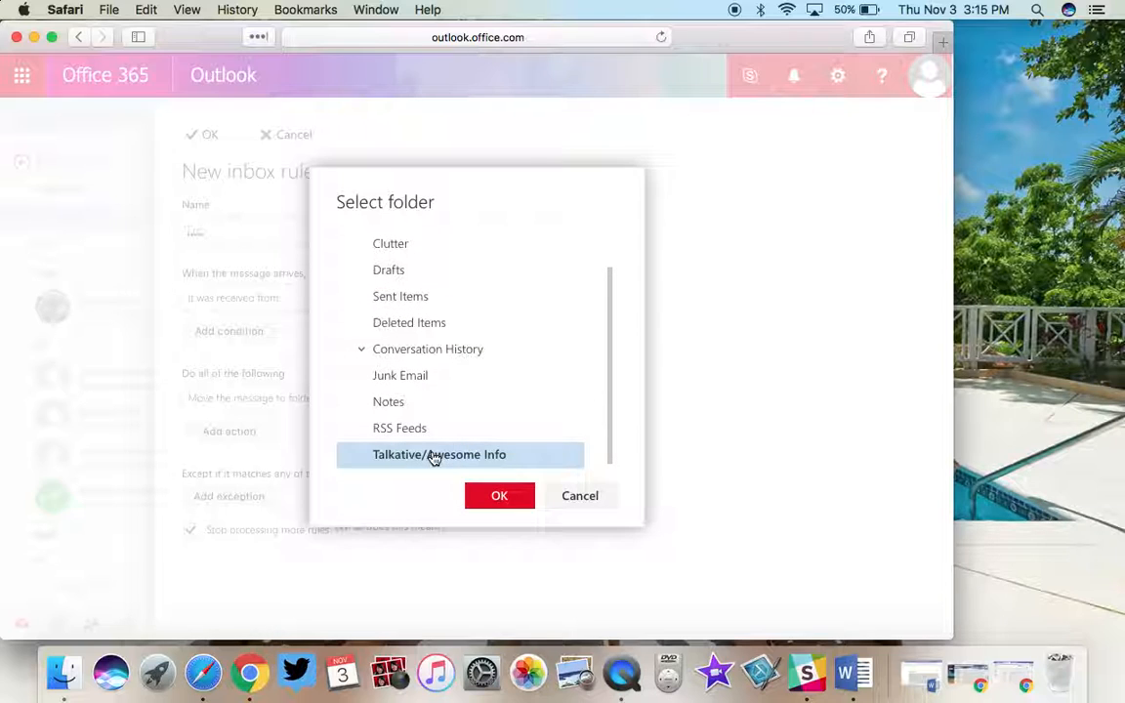
pyautogui.click(497, 505)
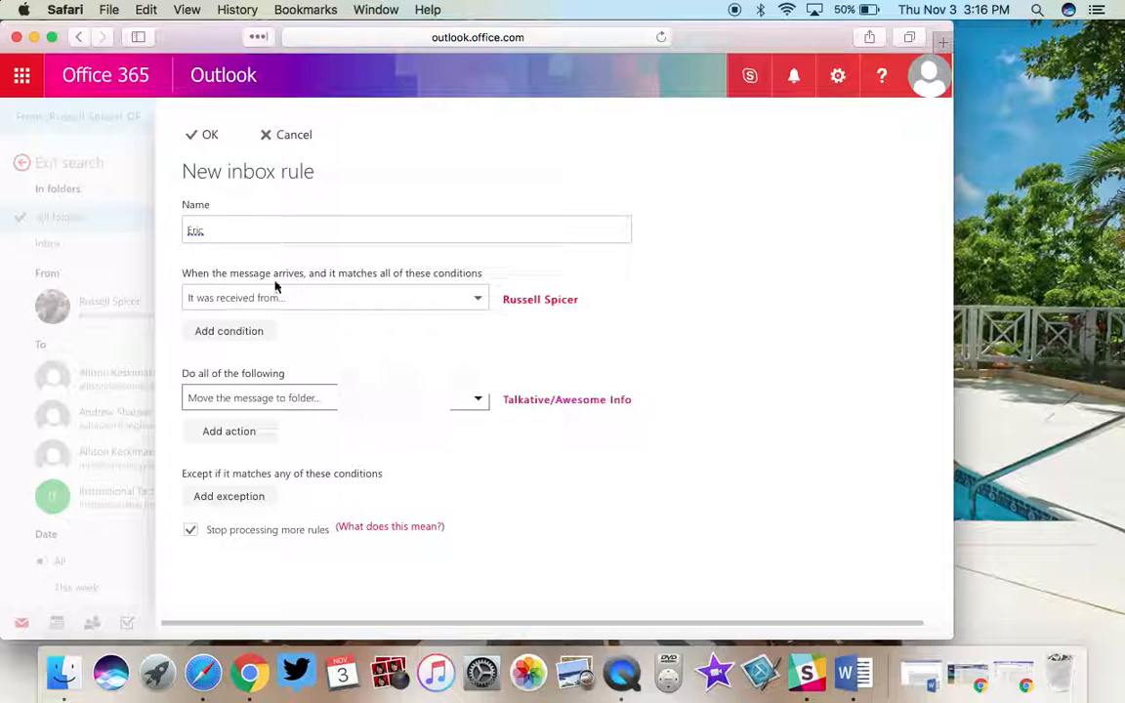
pyautogui.click(204, 135)
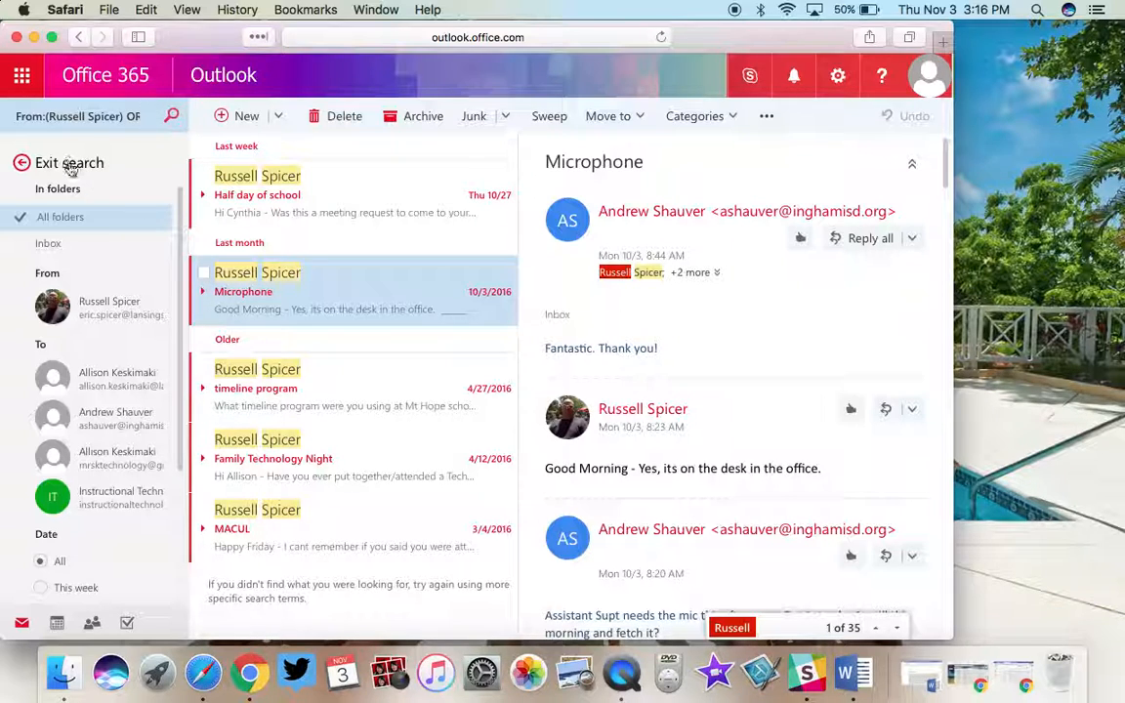
pyautogui.click(70, 166)
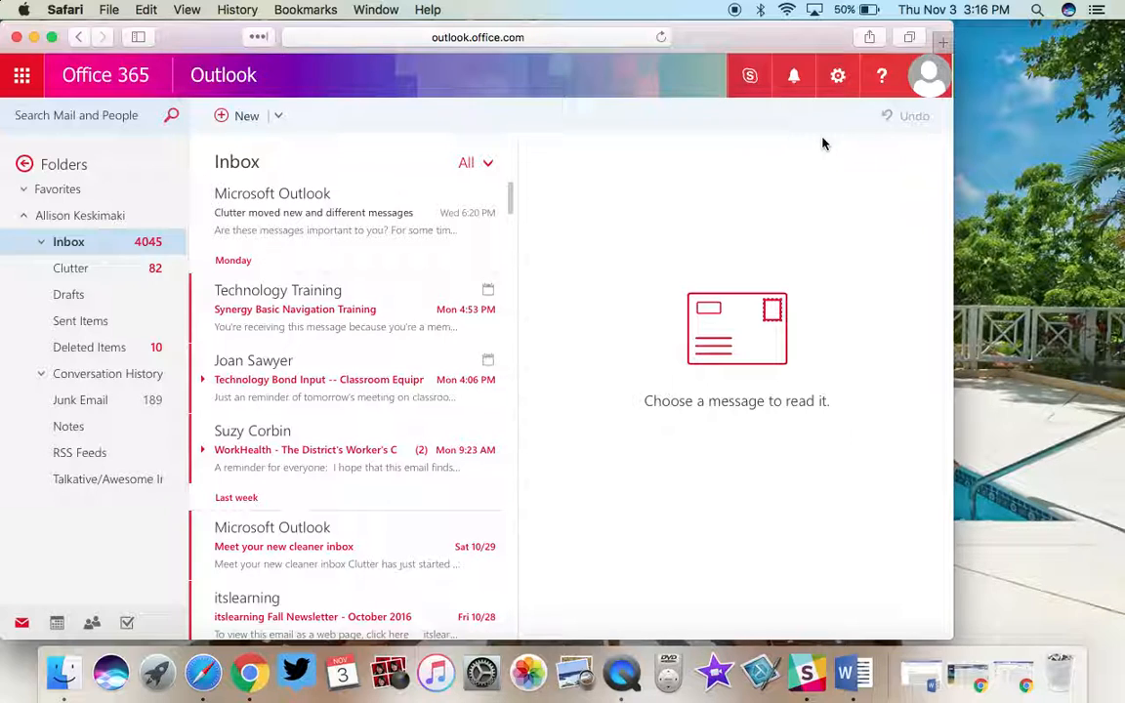
# - Open the account's profile photo editor to view the upload option, and cancel without changing the photo
pyautogui.click(936, 96)
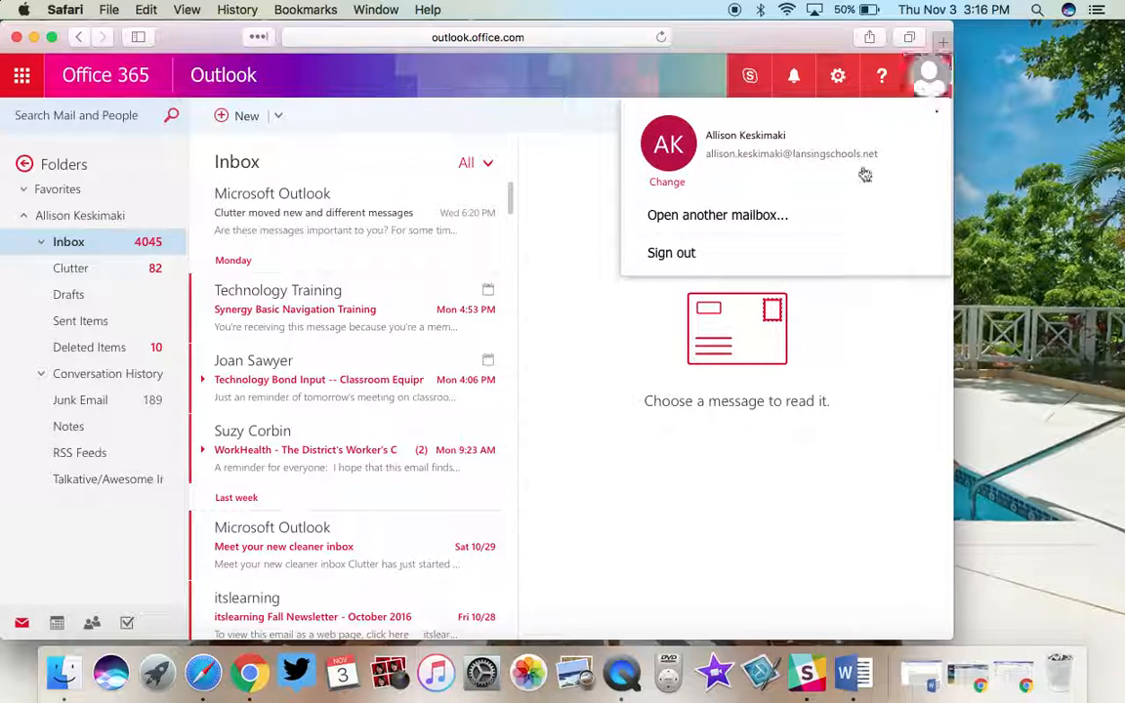
pyautogui.click(668, 185)
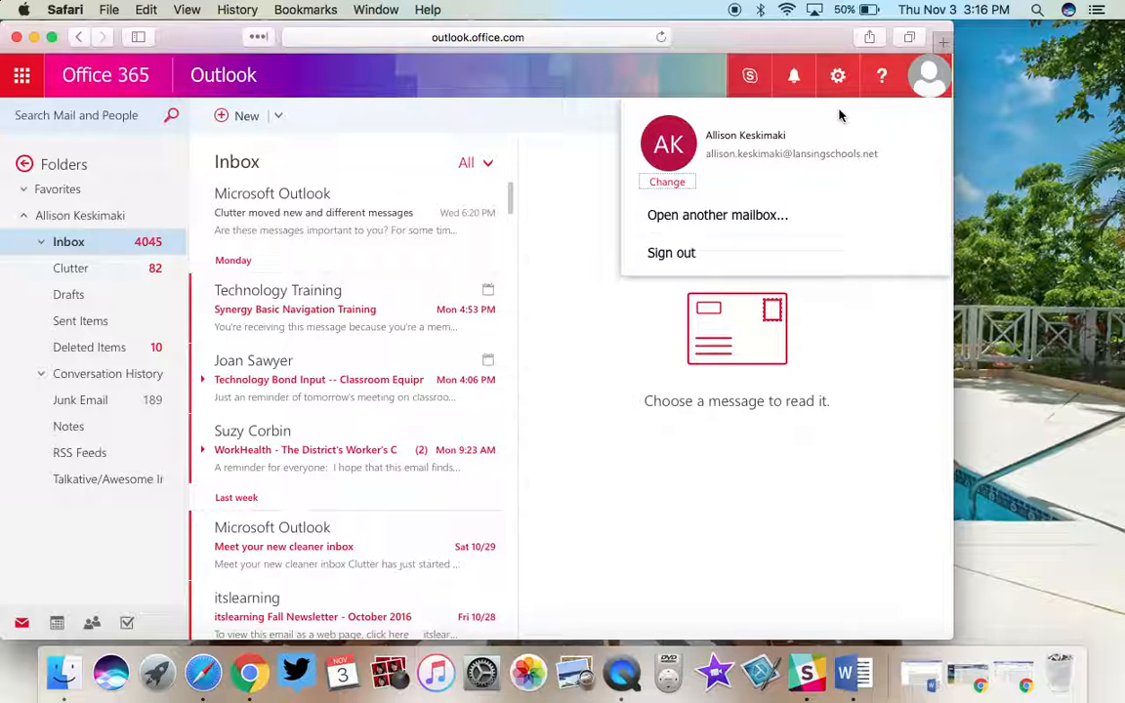
pyautogui.click(674, 183)
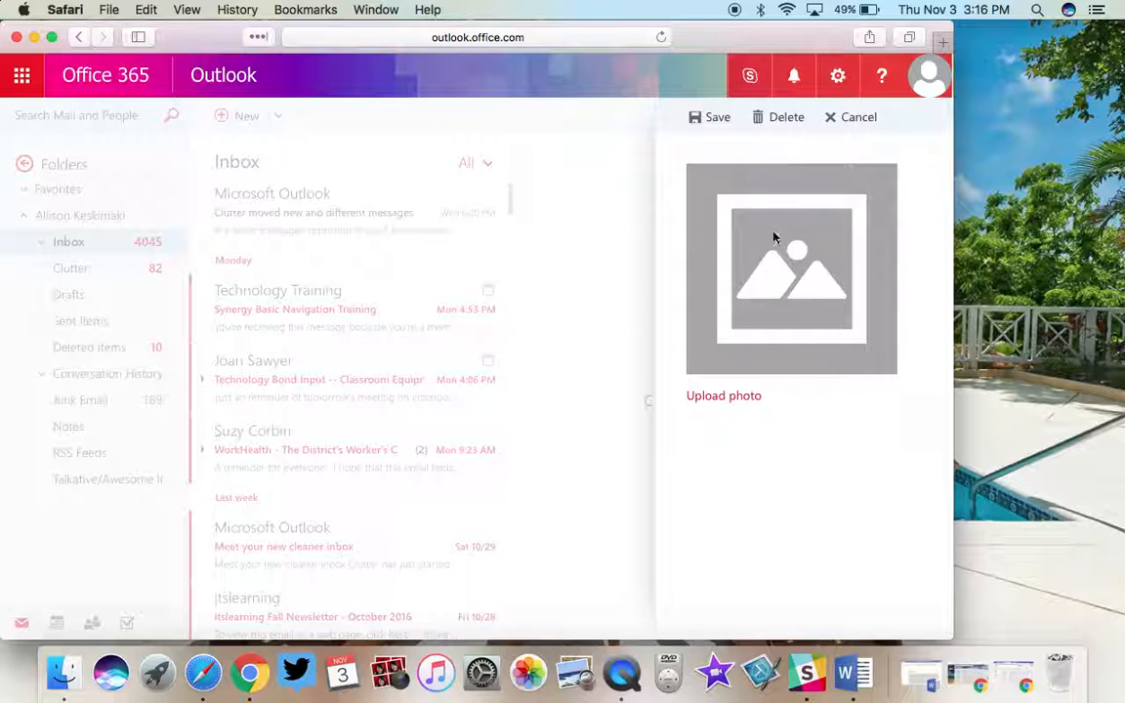
pyautogui.click(865, 123)
# - Try the purple theme from the mailbox settings, restore the magenta theme, and close the settings
pyautogui.click(844, 75)
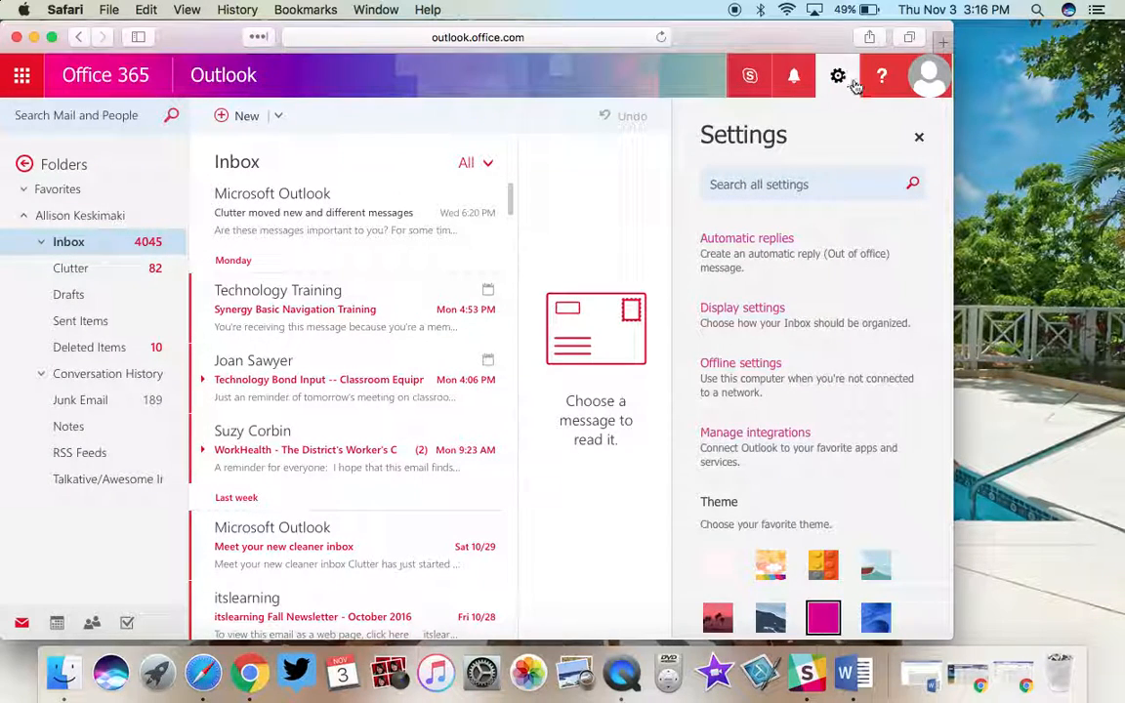
pyautogui.scroll(-5, 837, 427)
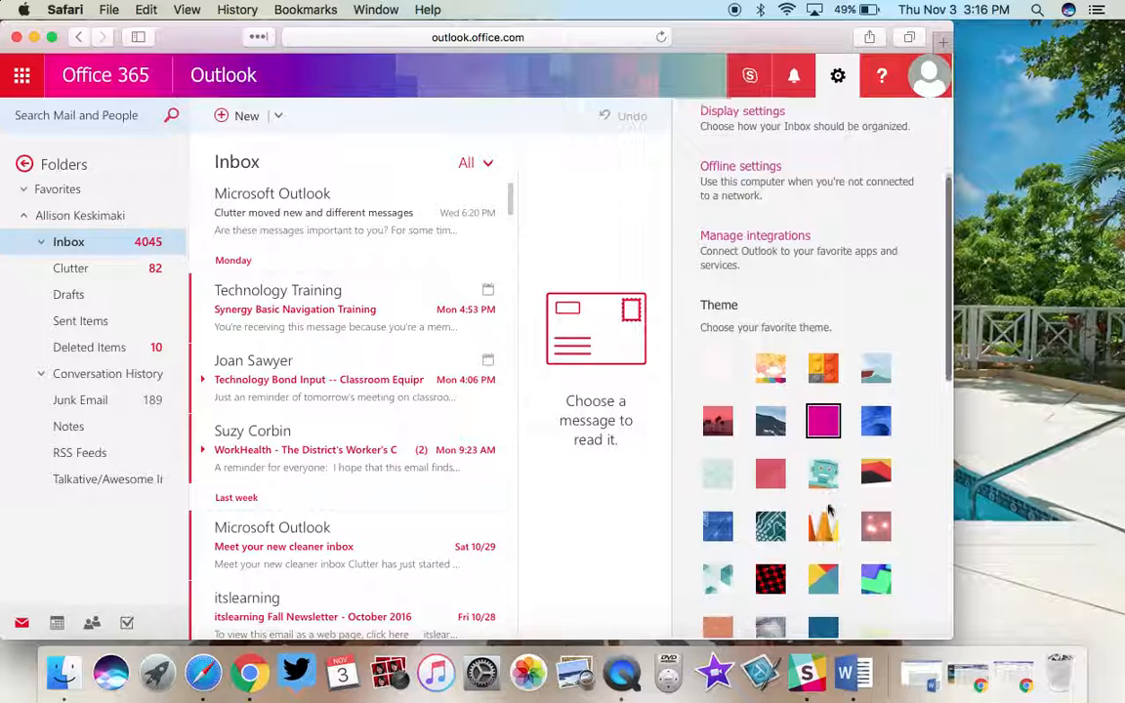
pyautogui.scroll(-2, 810, 414)
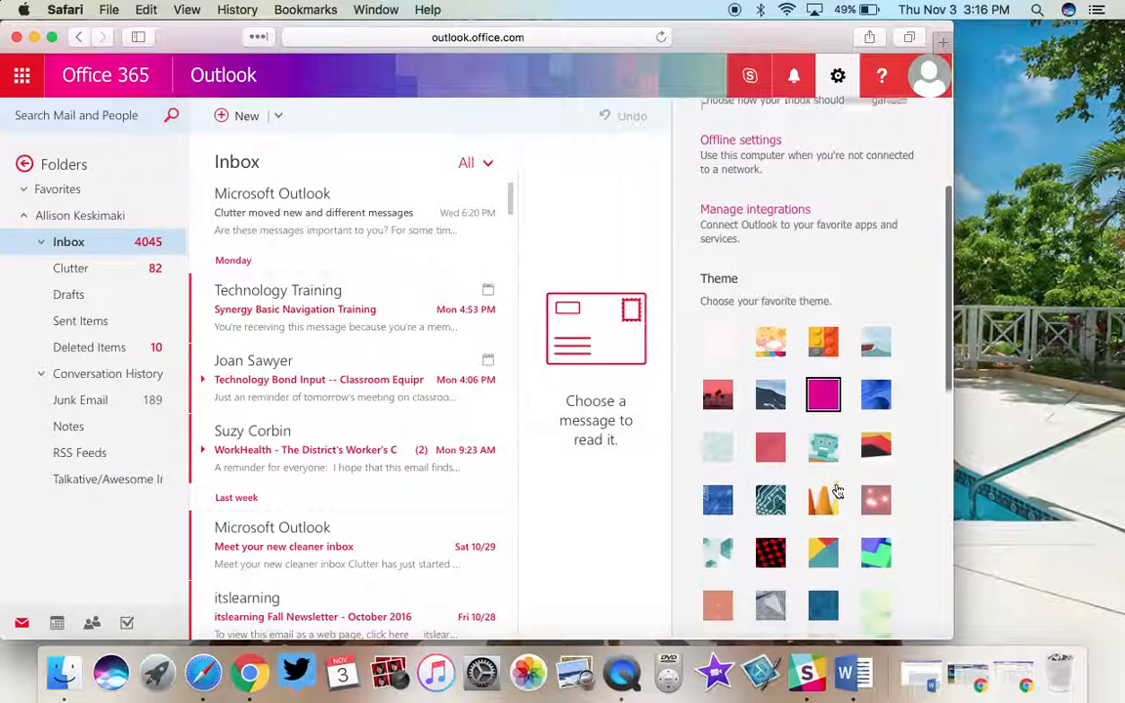
pyautogui.click(718, 613)
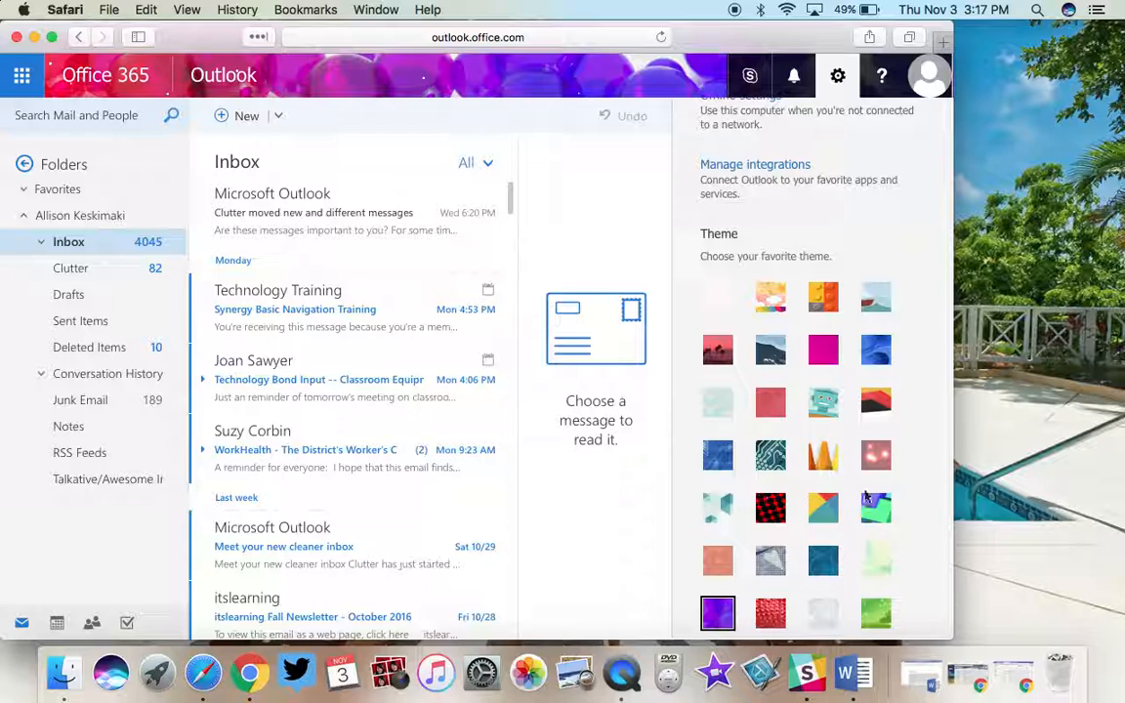
pyautogui.click(822, 353)
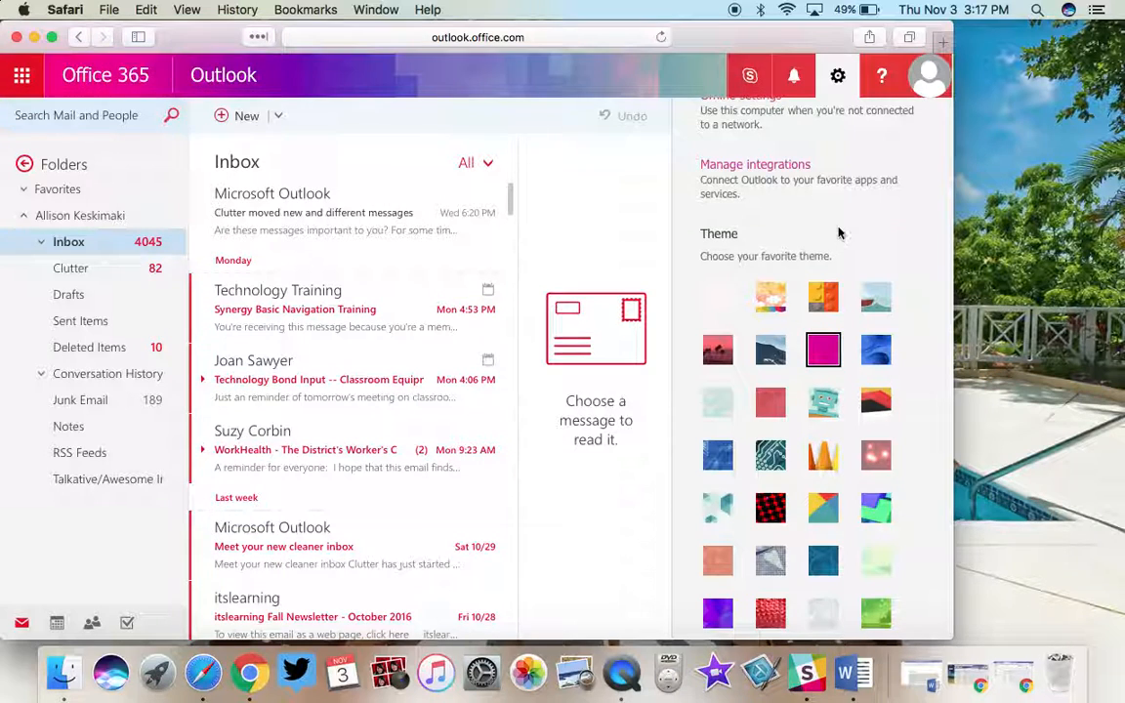
pyautogui.click(844, 78)
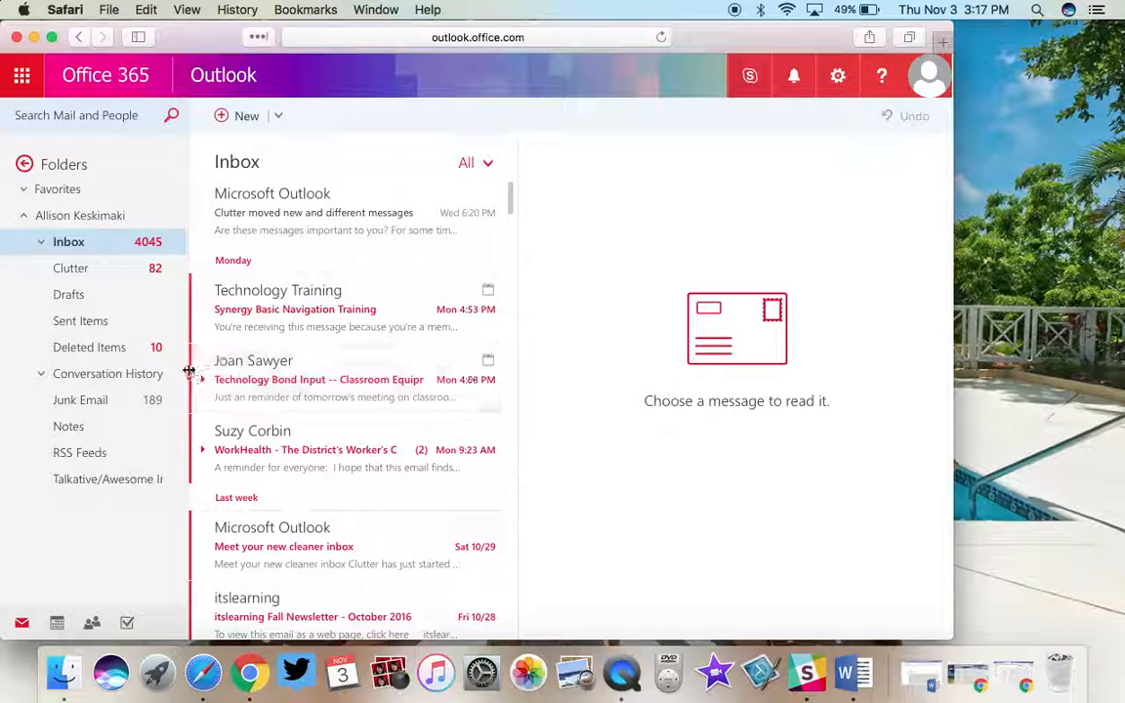
# - Widen the folder list to fit the full folder names, view the Talkative/Awesome Info folder, and return to the Inbox
pyautogui.moveTo(190, 371); pyautogui.dragTo(242, 382)
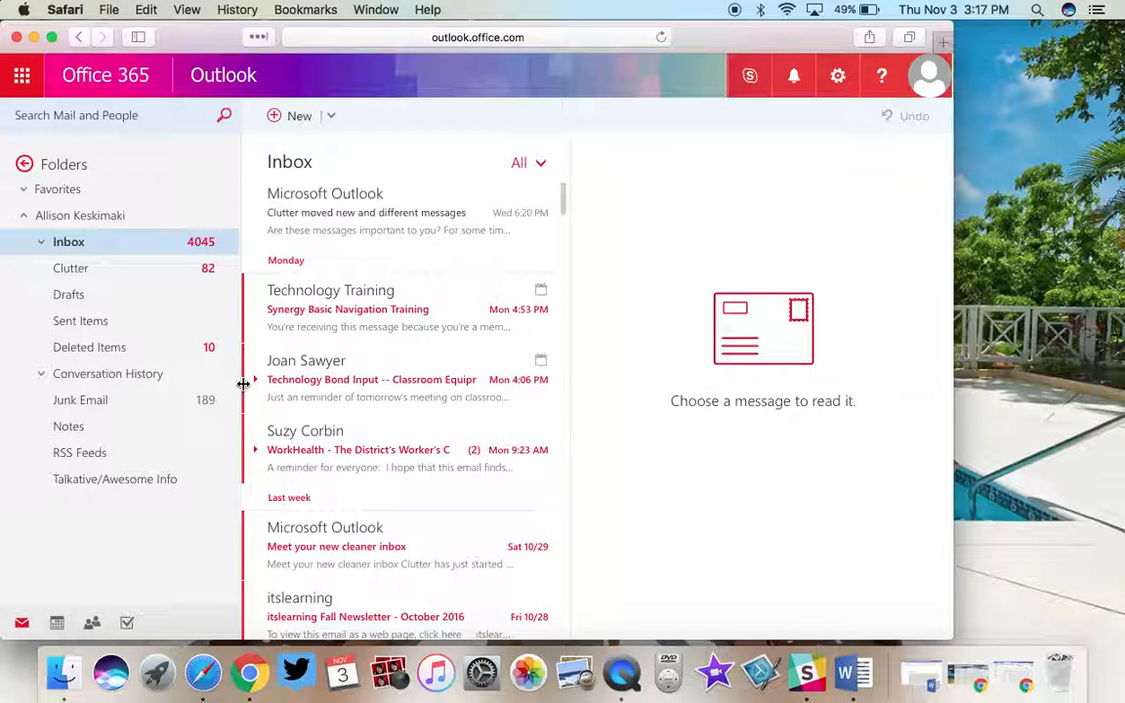
pyautogui.click(138, 483)
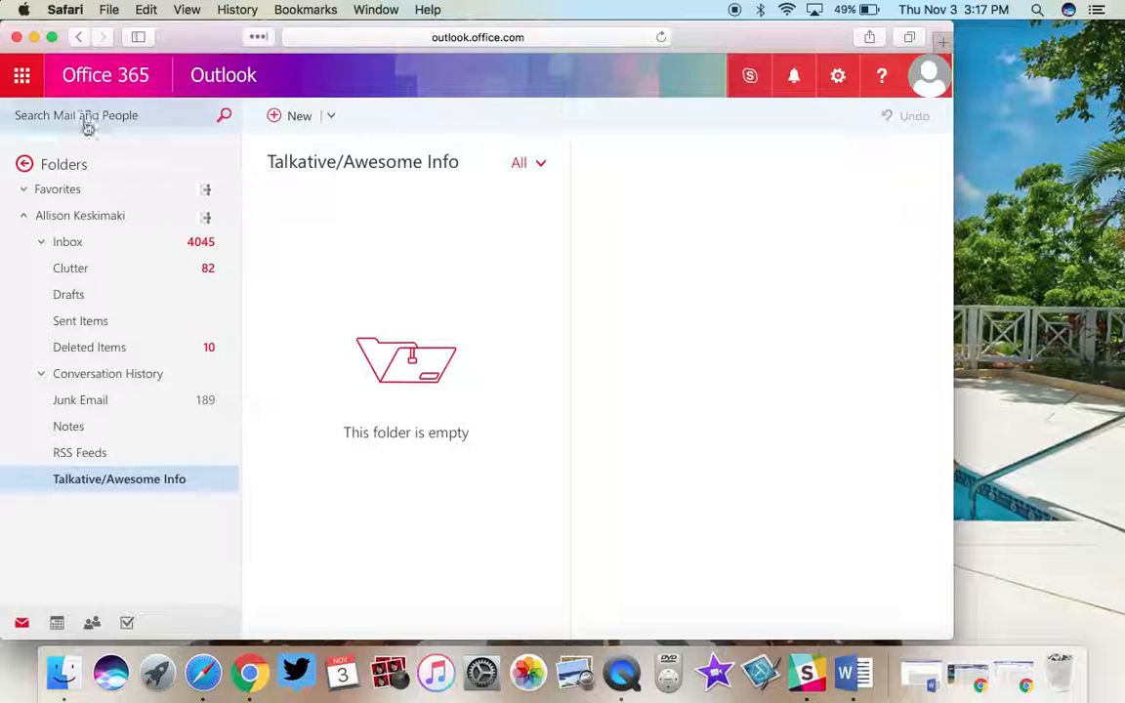
pyautogui.click(70, 238)
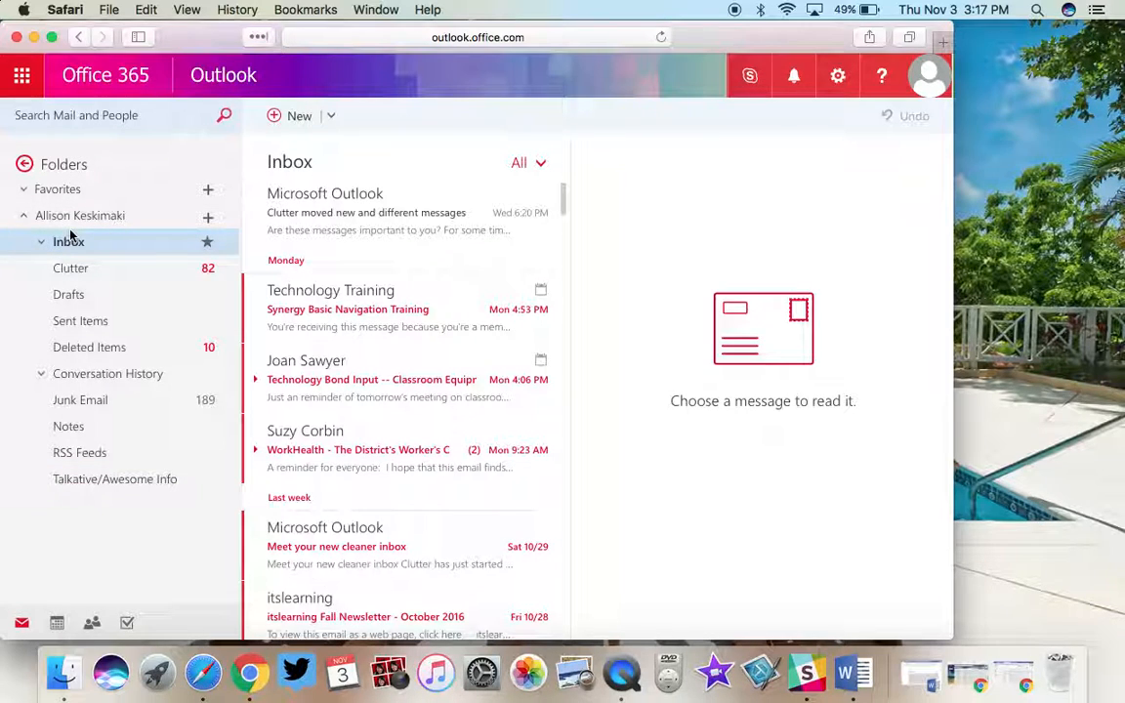
pyautogui.click(70, 241)
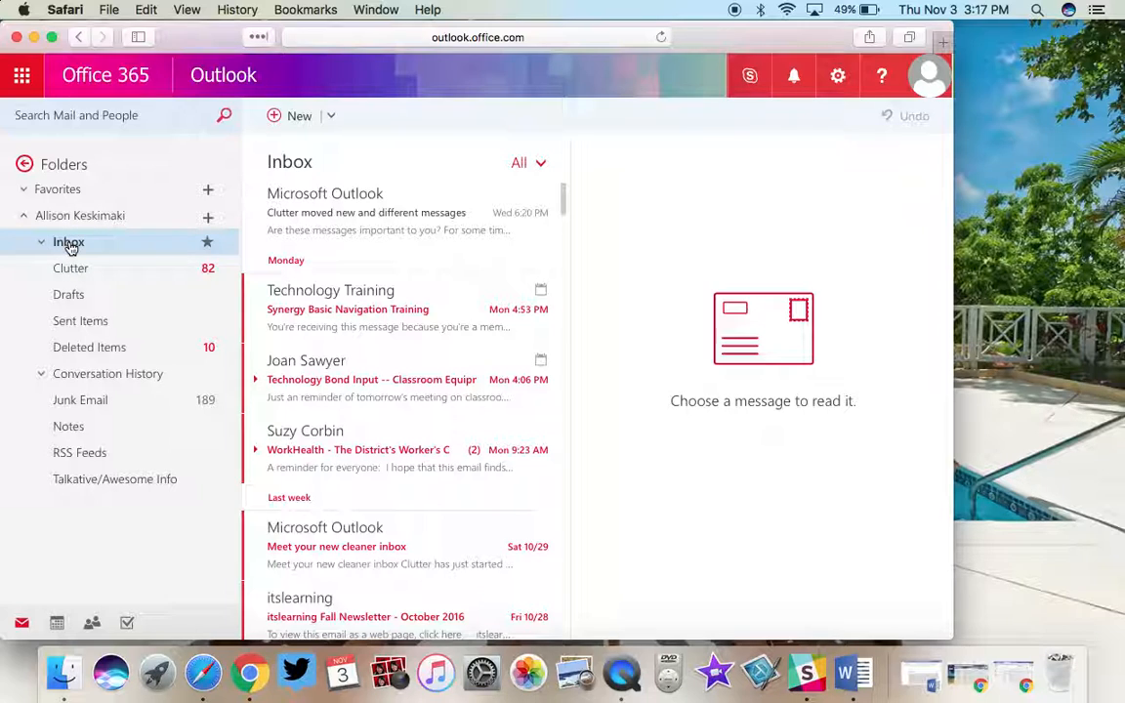